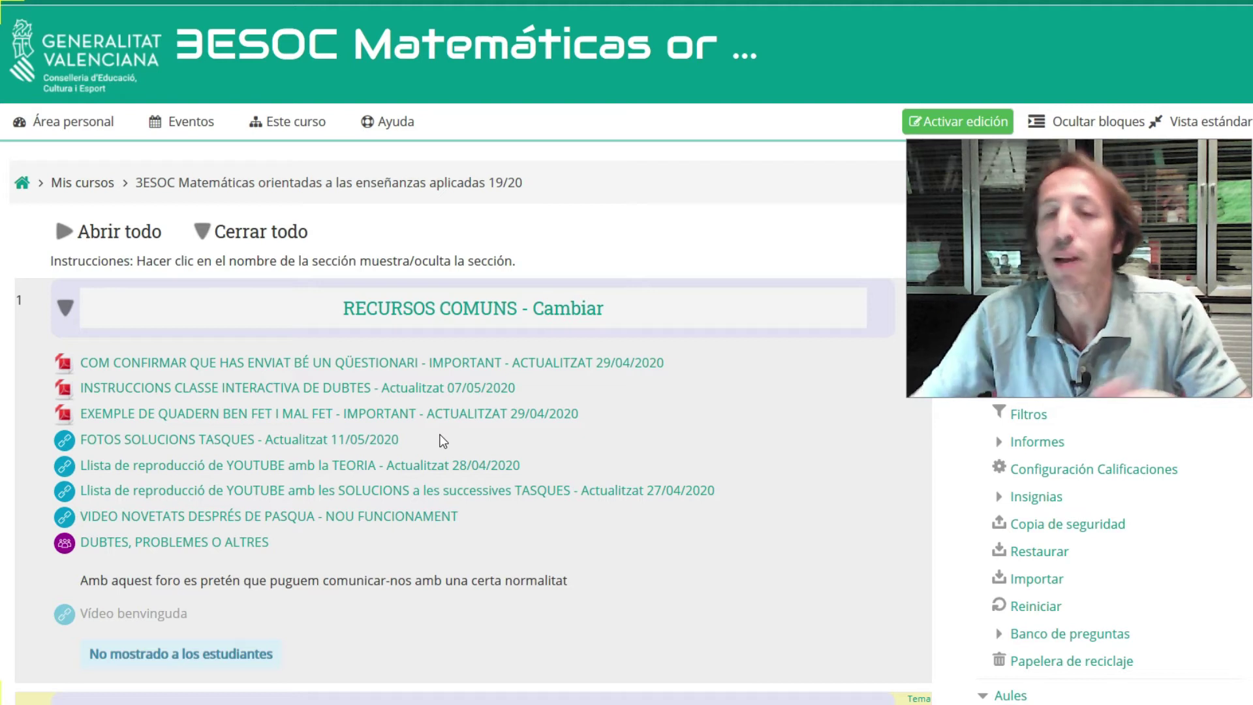
Step: Turn on course editing and add a new Cuestionario activity to the U7 EQUACIONS section
{"action": "left_click", "coordinate": [920, 123]}
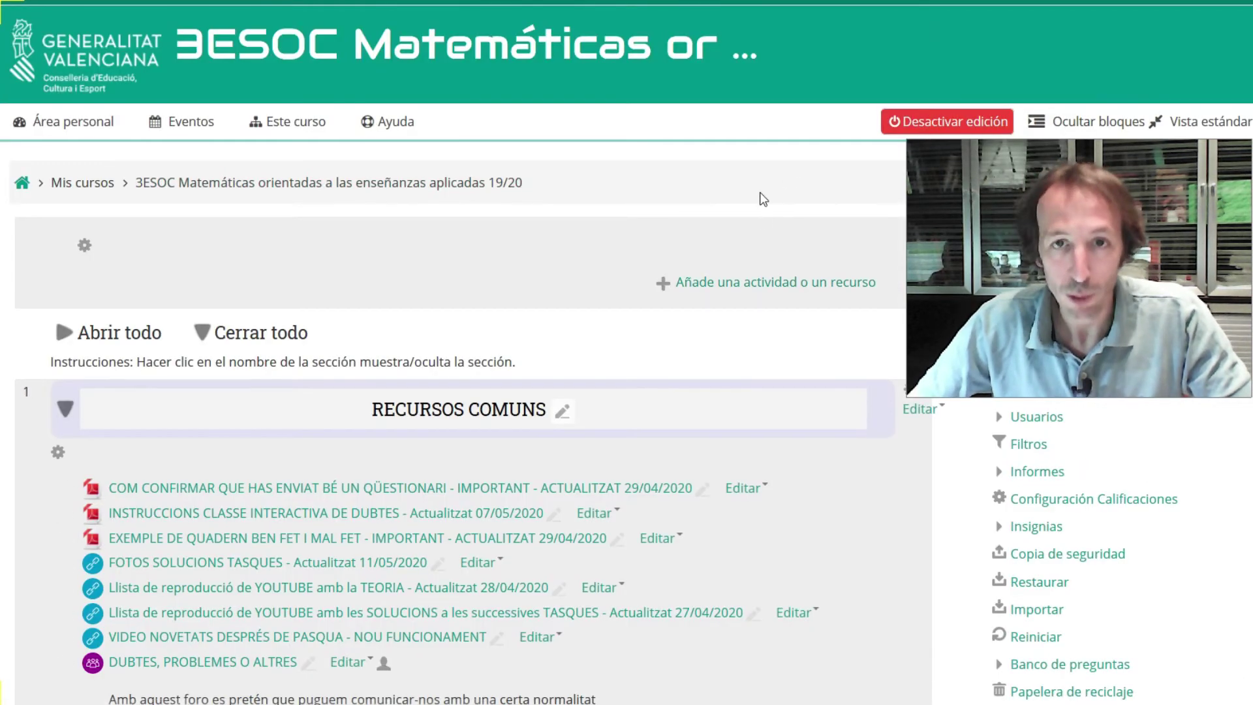
{"action": "scroll", "coordinate": [676, 210], "scroll_direction": "down", "scroll_amount": 10}
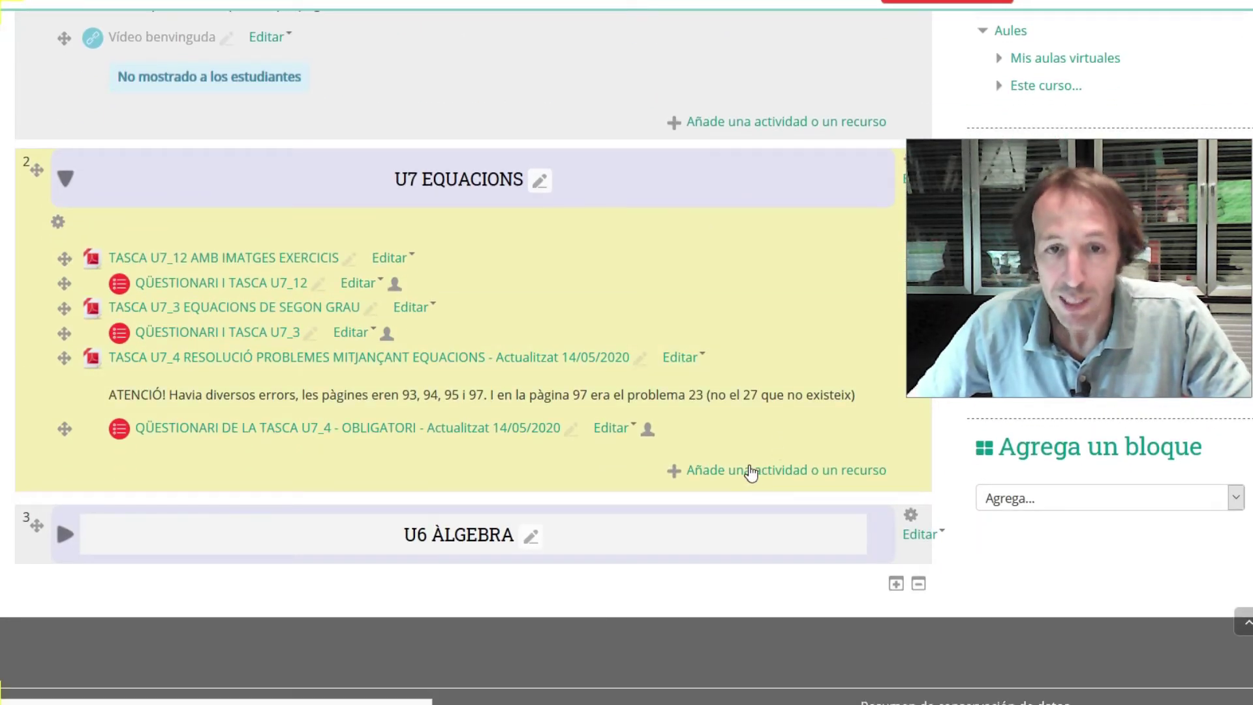
{"action": "left_click", "coordinate": [751, 475]}
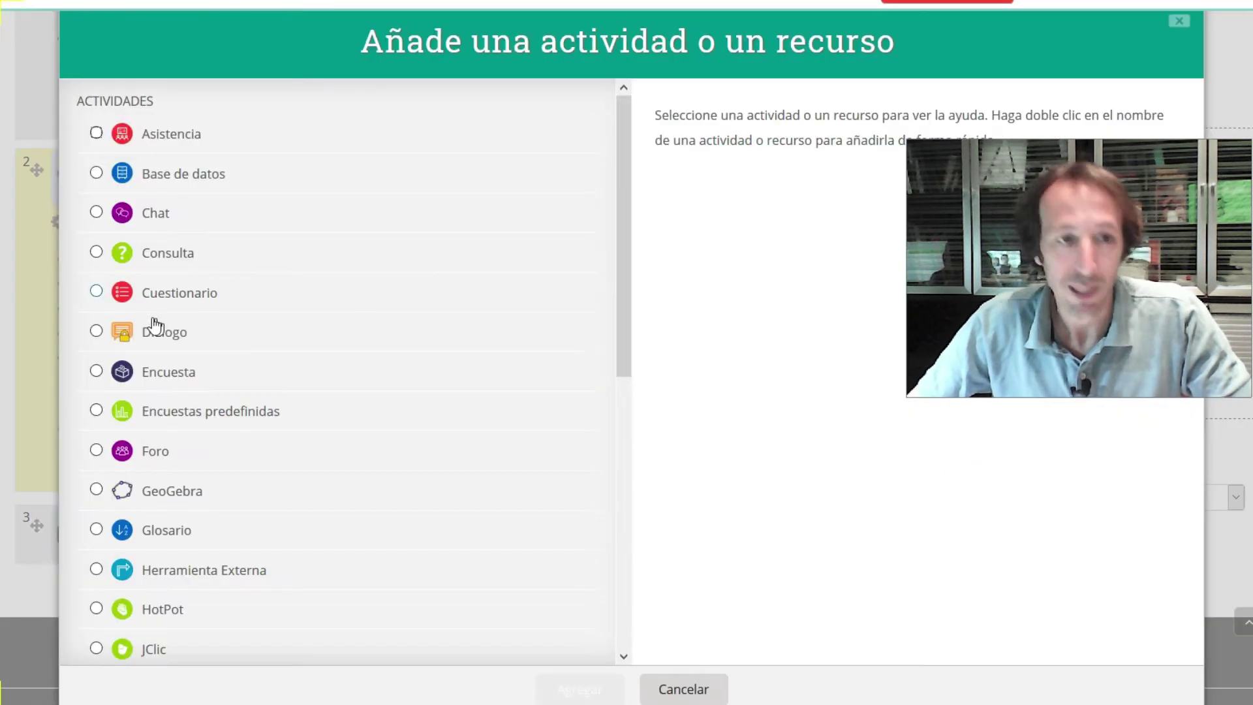
{"action": "left_click", "coordinate": [159, 303]}
{"action": "left_click", "coordinate": [580, 688]}
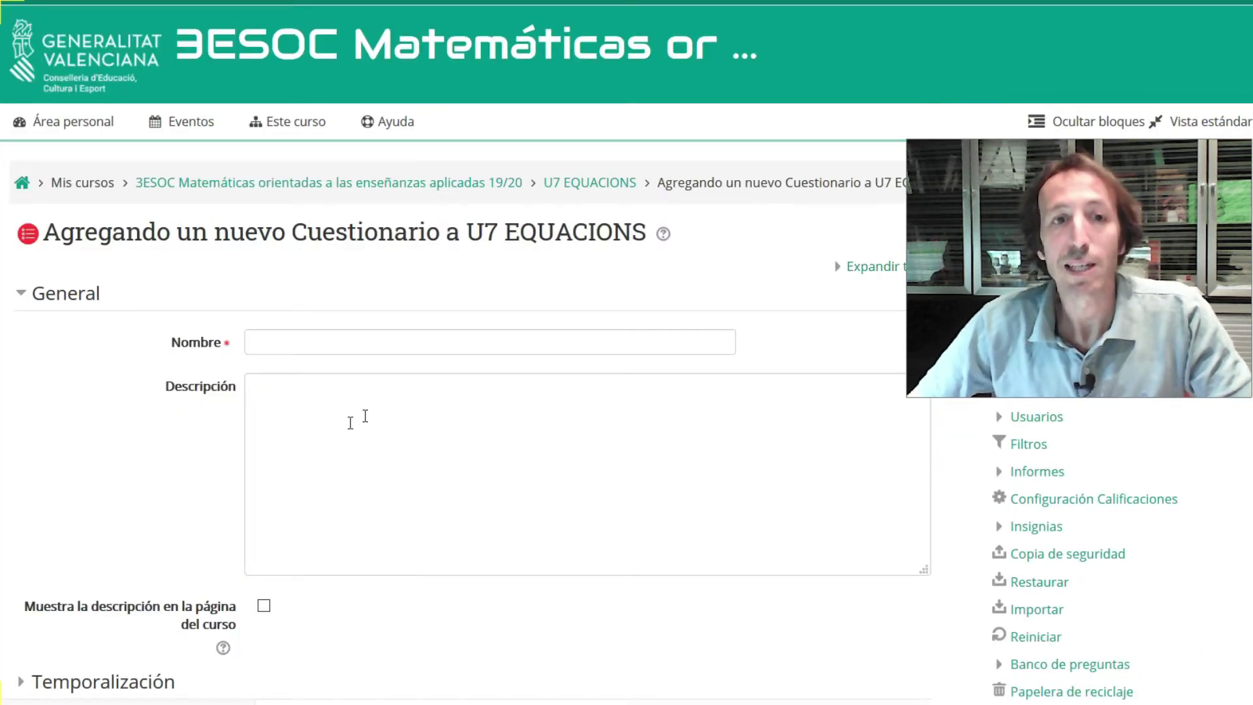
Step: Name the new quiz "qÜESTIONARI"
{"action": "left_click", "coordinate": [308, 341]}
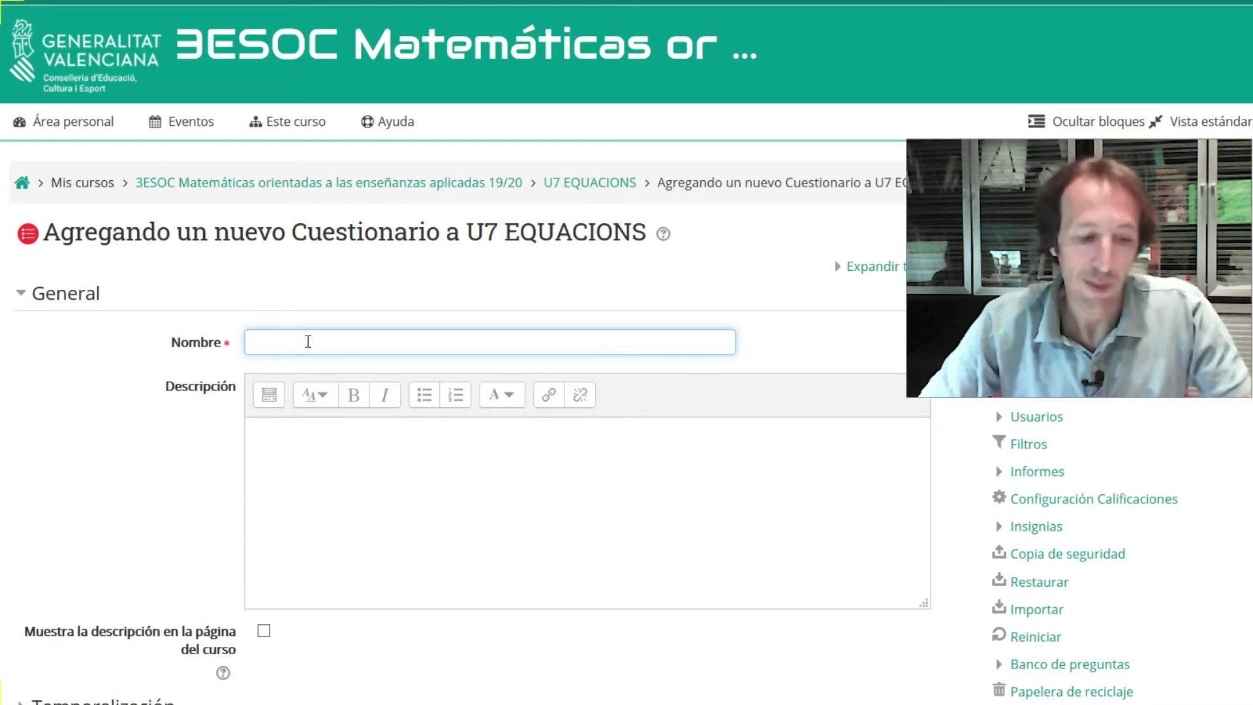
{"action": "type", "text": "q"}
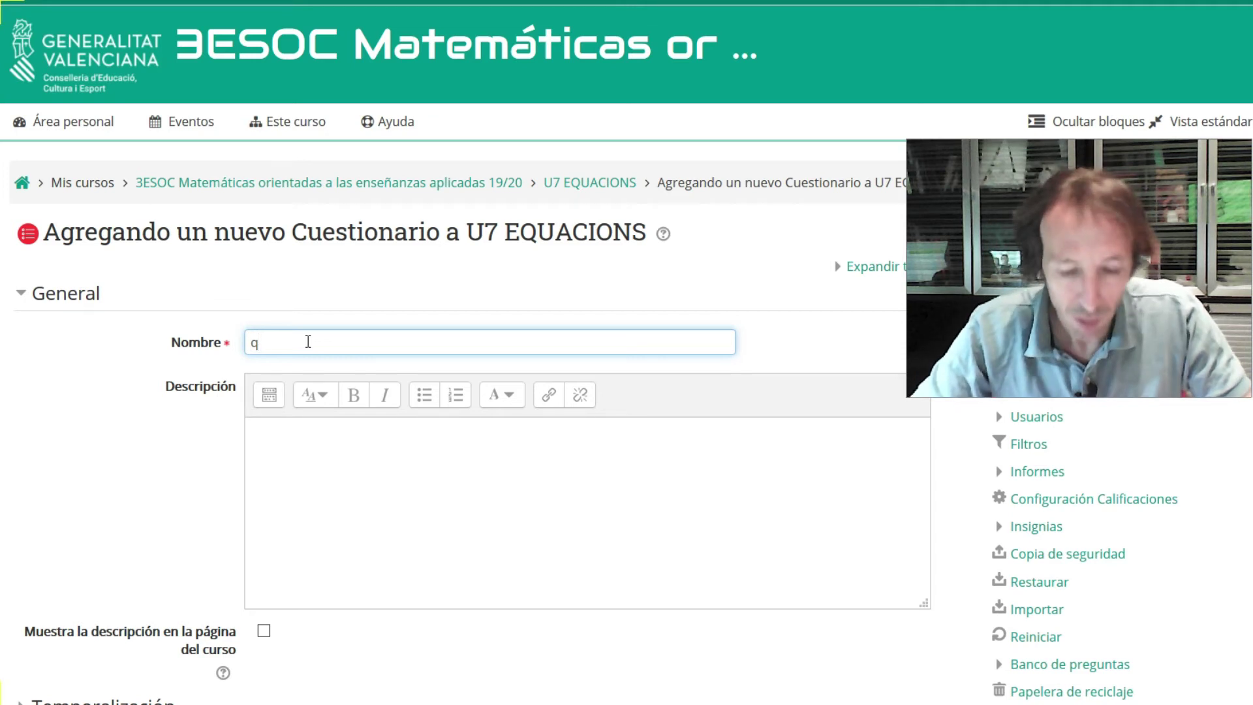
{"action": "type", "text": "-ÜESTIONARI"}
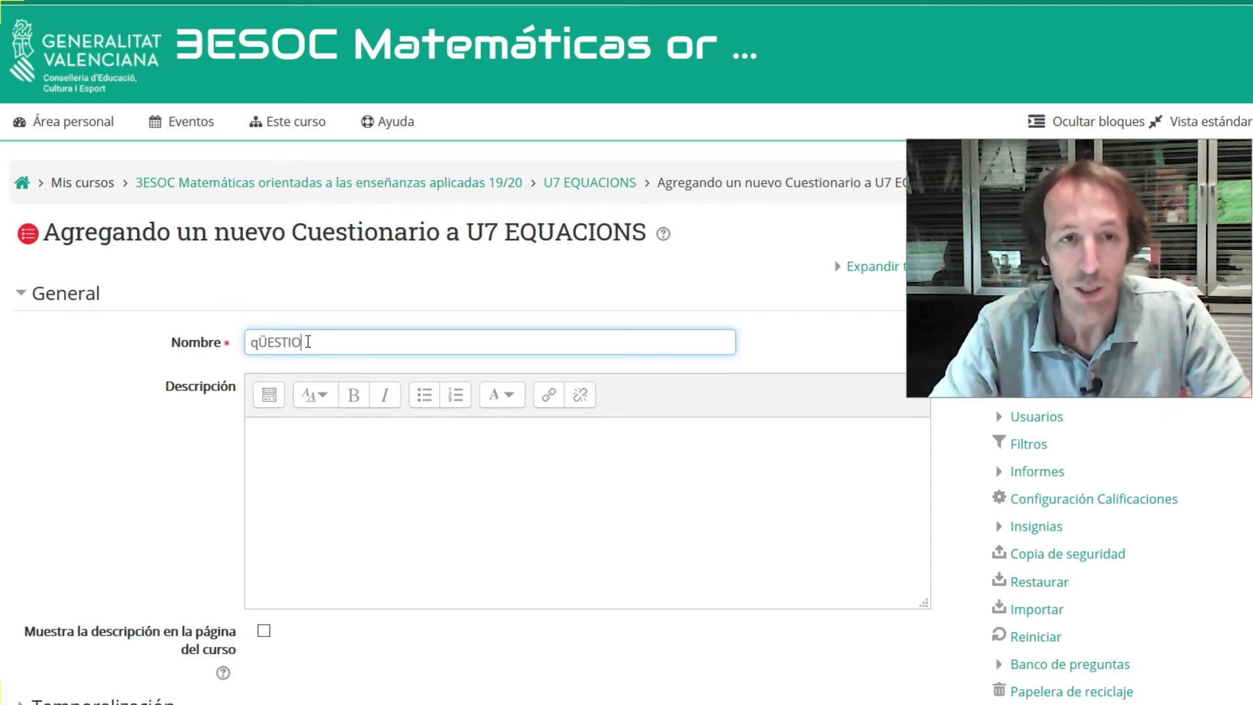
Step: Enter the description "eSTE QÜESTIONARI ÉS OBLIGATORI" and have it shown on the course page
{"action": "left_click", "coordinate": [342, 432]}
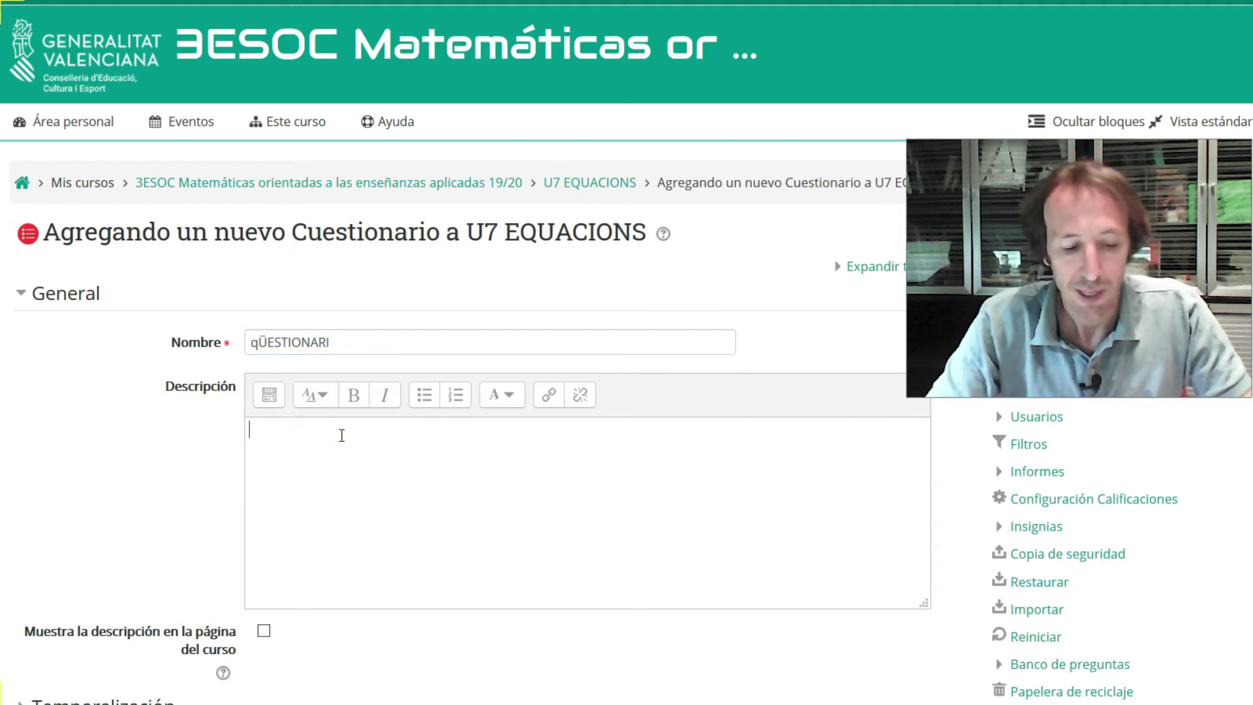
{"action": "type", "text": "eSTE QÜESTIONAR ÉS OBLI"}
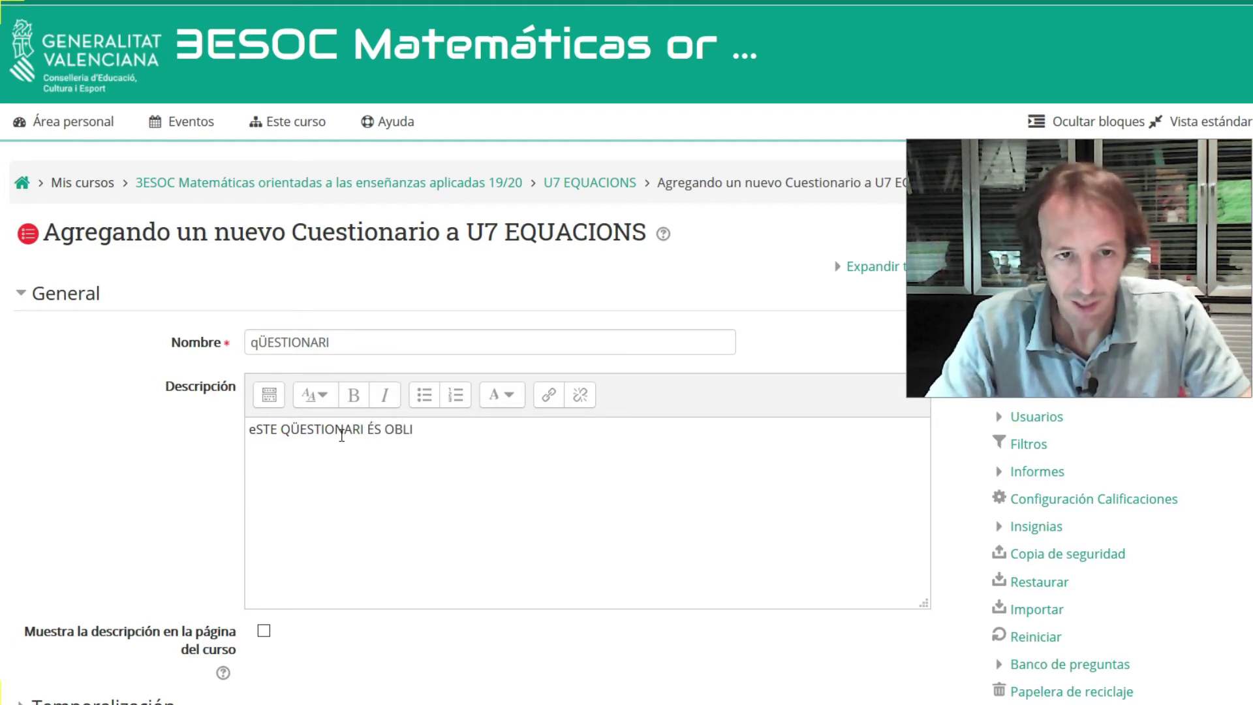
{"action": "type", "text": "GATORI"}
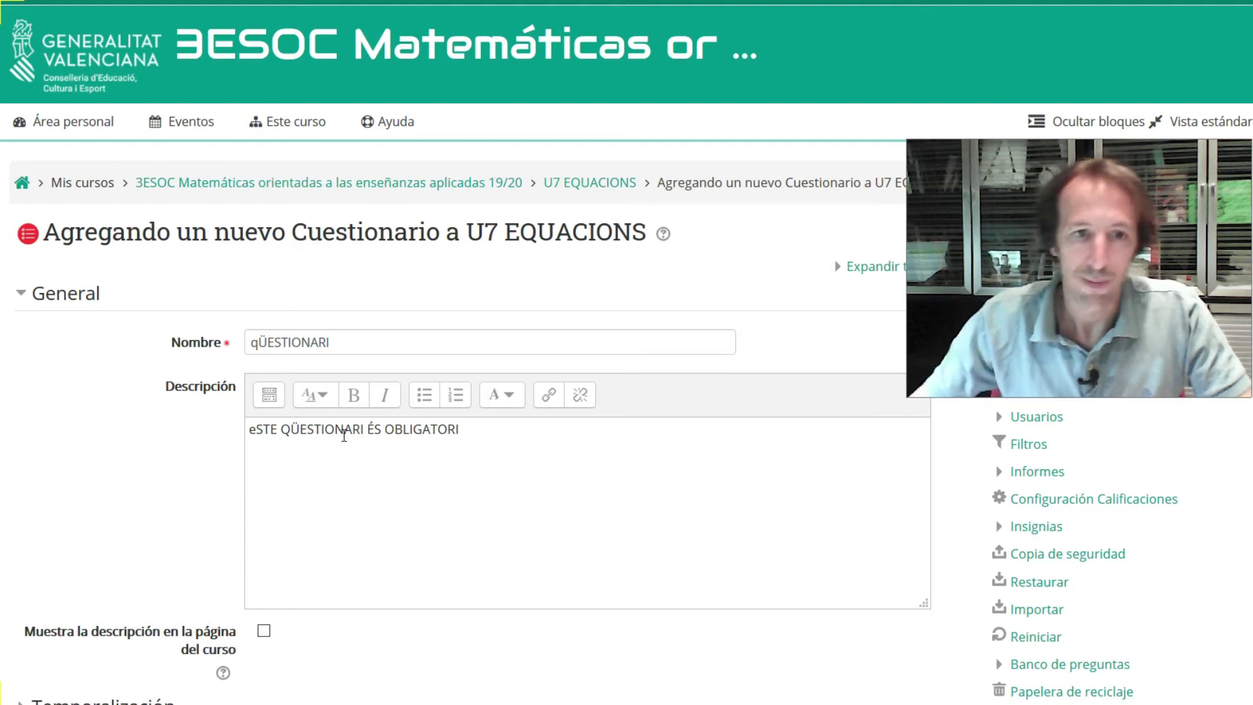
{"action": "scroll", "coordinate": [346, 436], "scroll_direction": "down", "scroll_amount": 3}
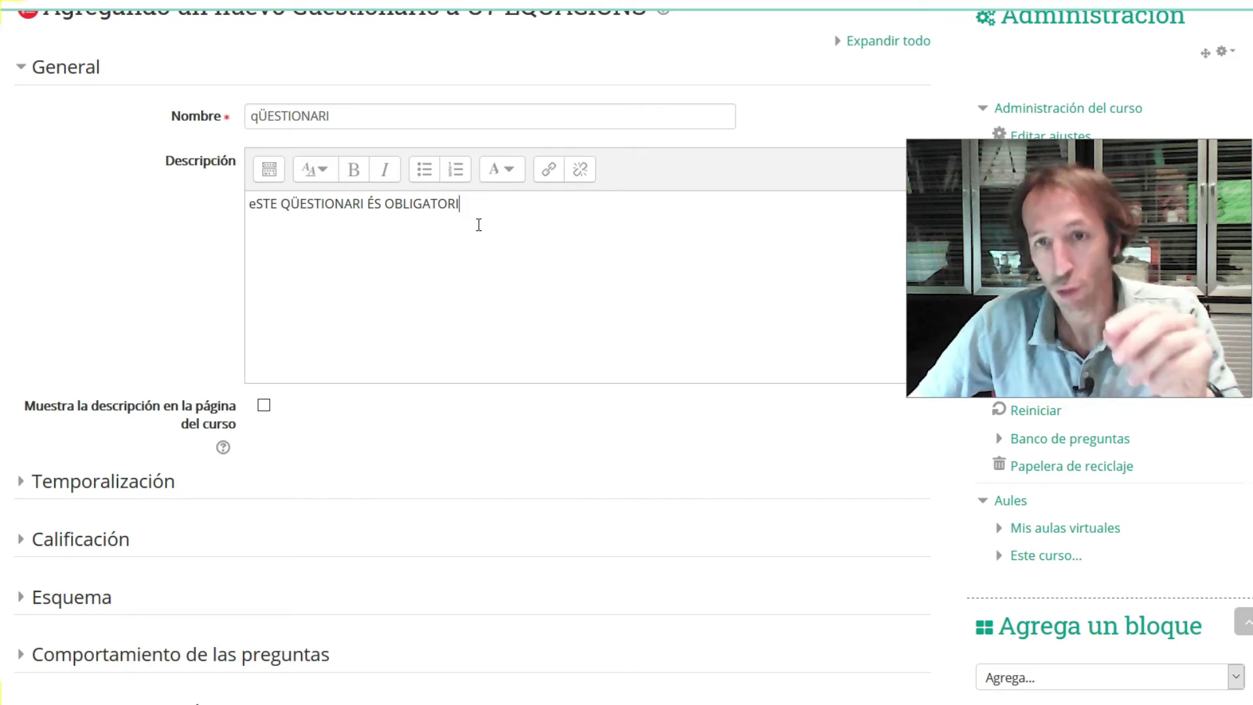
{"action": "left_click_drag", "start_coordinate": [465, 204], "coordinate": [249, 215]}
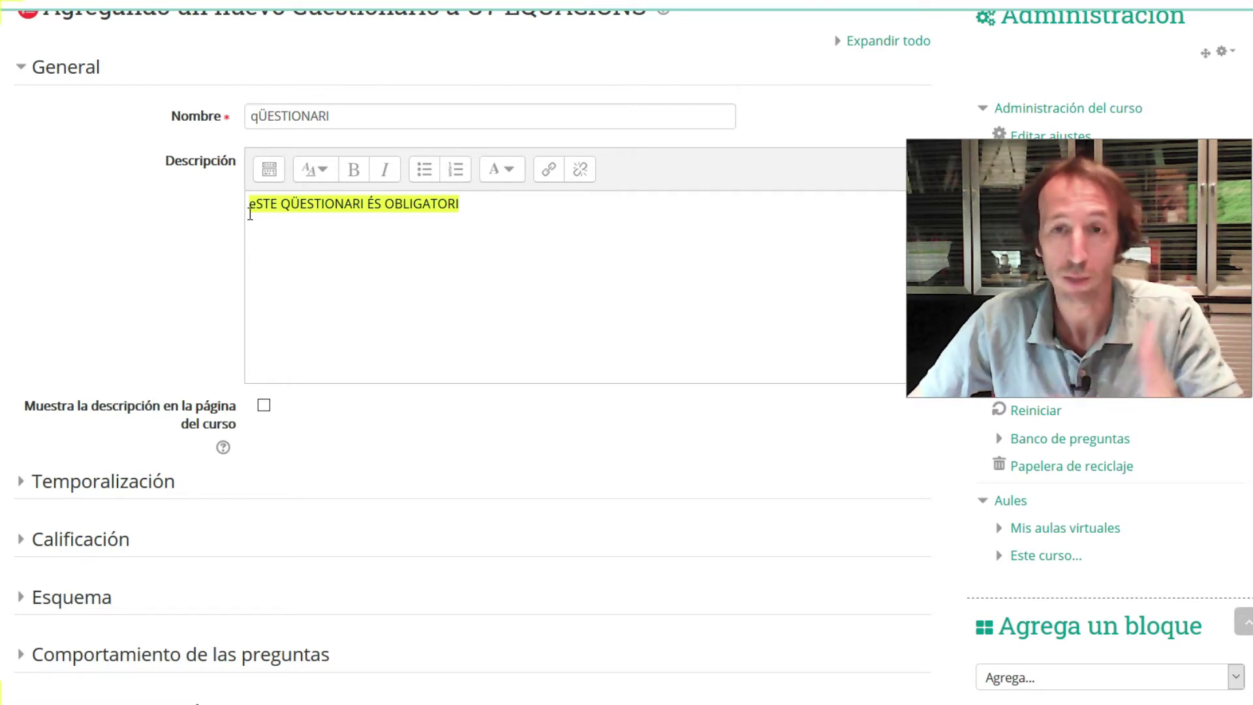
{"action": "left_click", "coordinate": [264, 404]}
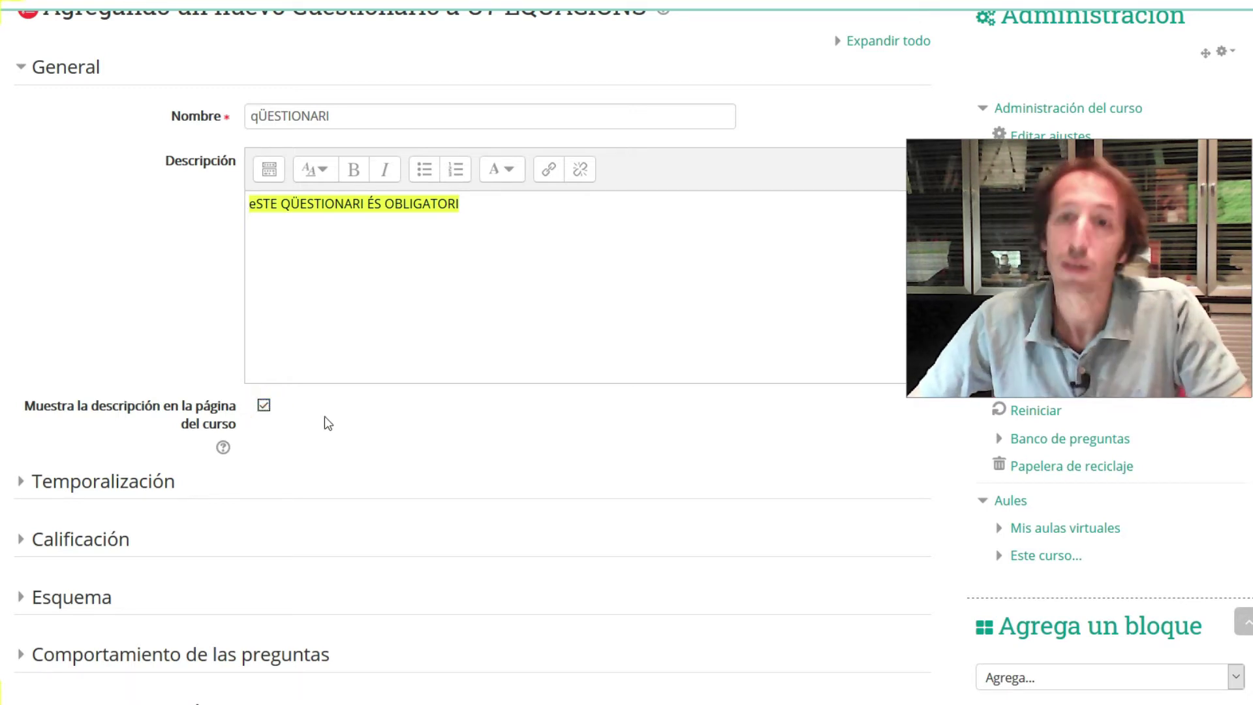
Step: In the Temporalización settings, enable the quiz closing date and set it to 17 mayo 2020
{"action": "scroll", "coordinate": [323, 416], "scroll_direction": "down", "scroll_amount": 1}
{"action": "scroll", "coordinate": [324, 415], "scroll_direction": "down", "scroll_amount": 2}
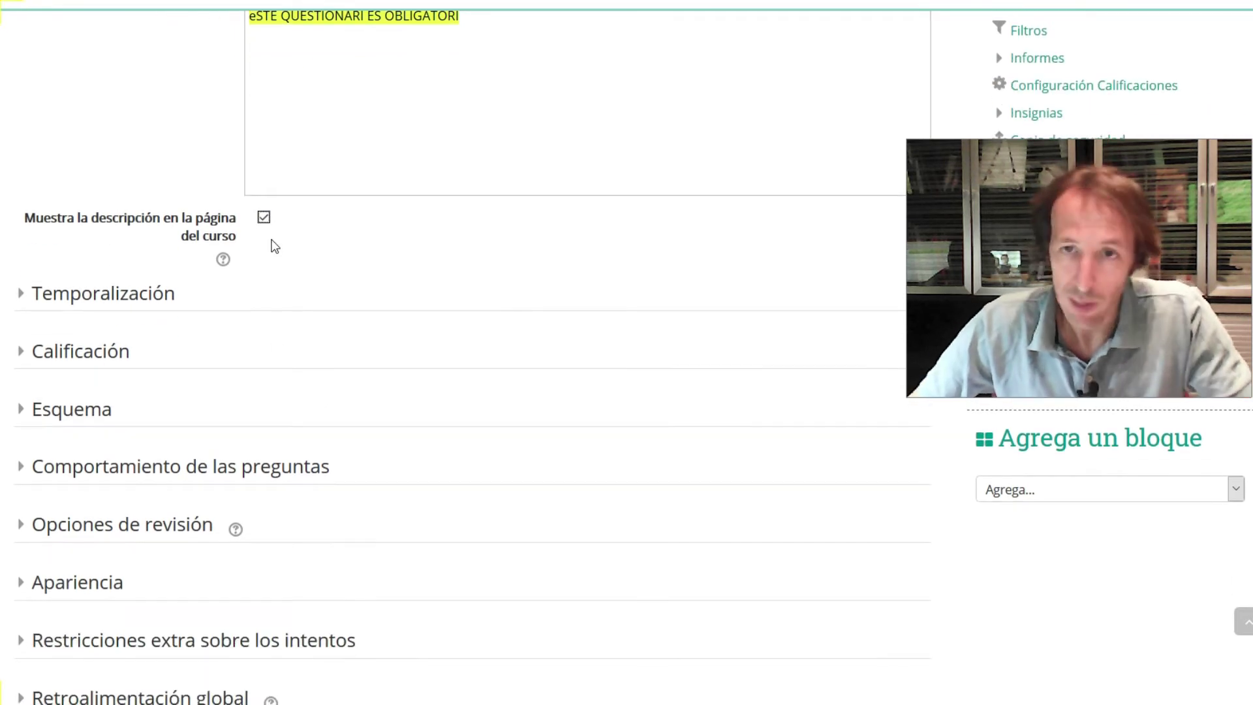
{"action": "left_click", "coordinate": [131, 299]}
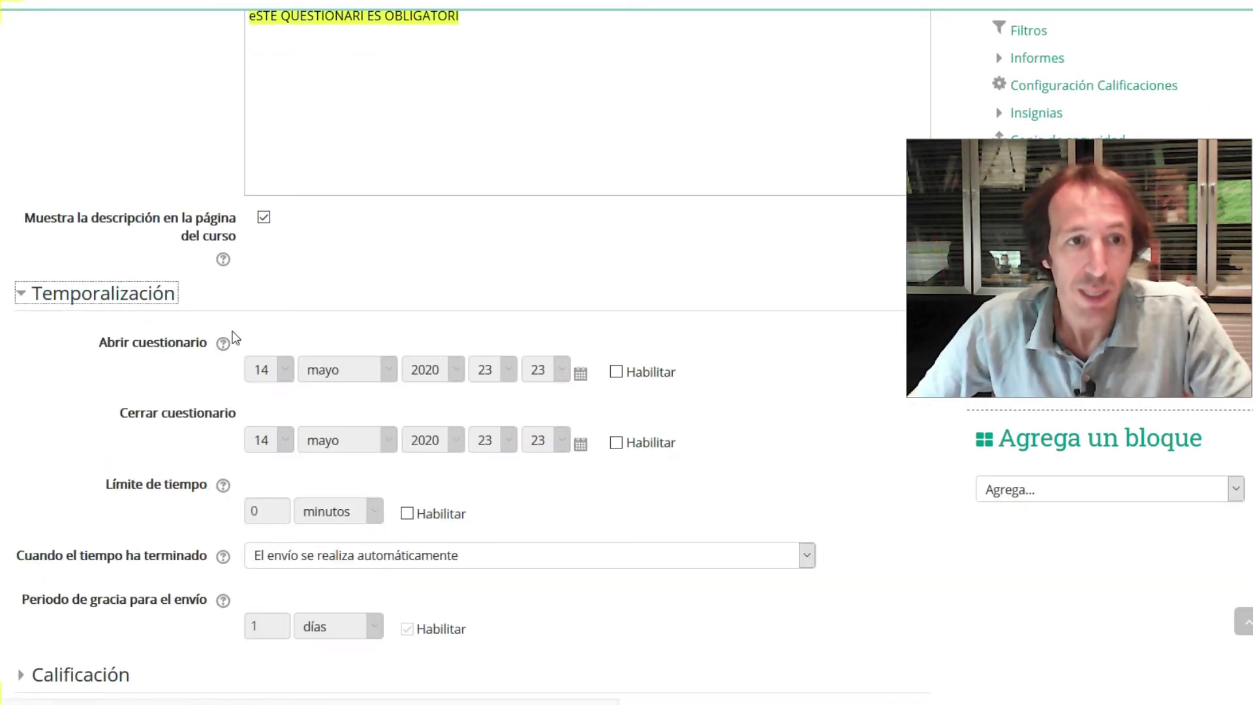
{"action": "scroll", "coordinate": [233, 334], "scroll_direction": "down", "scroll_amount": 2}
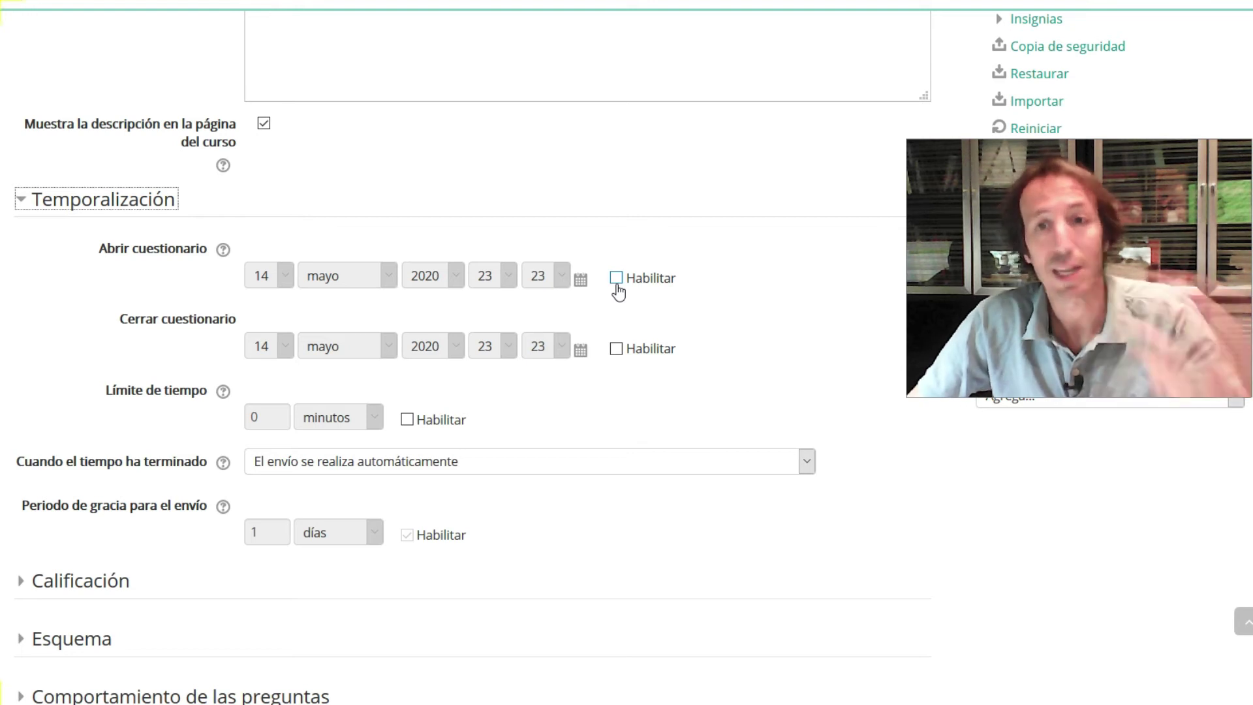
{"action": "left_click", "coordinate": [631, 353]}
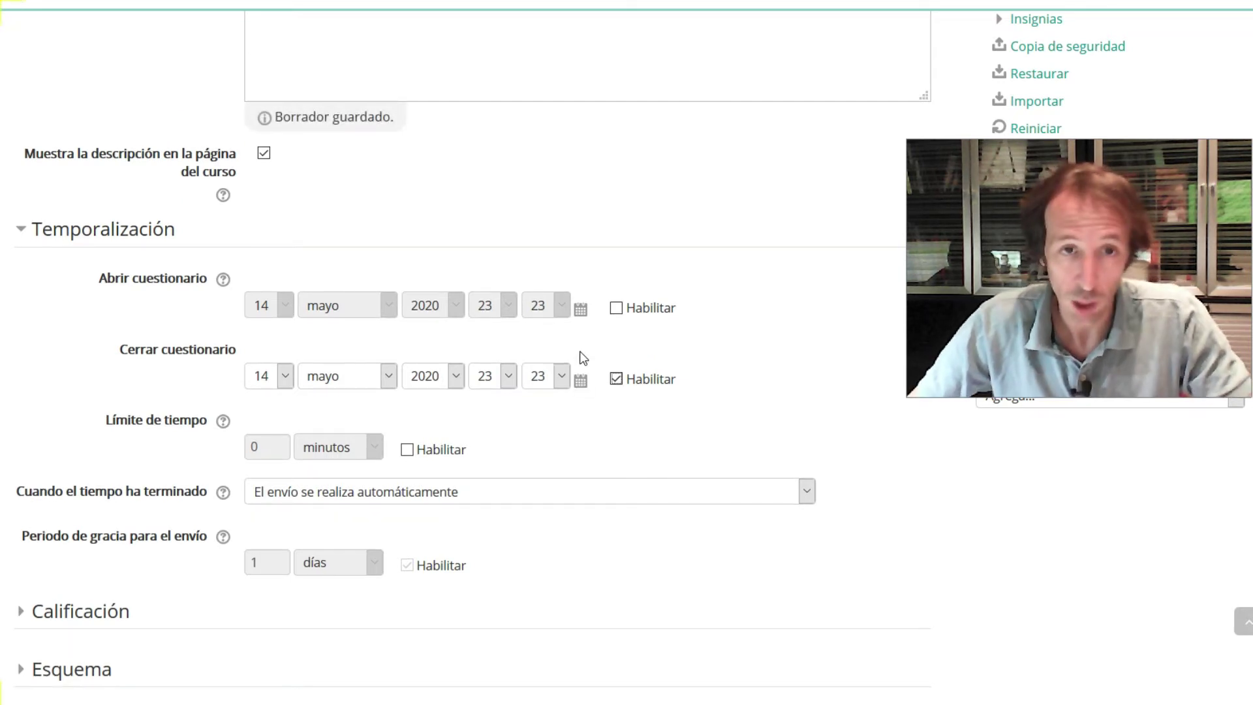
{"action": "left_click", "coordinate": [580, 381]}
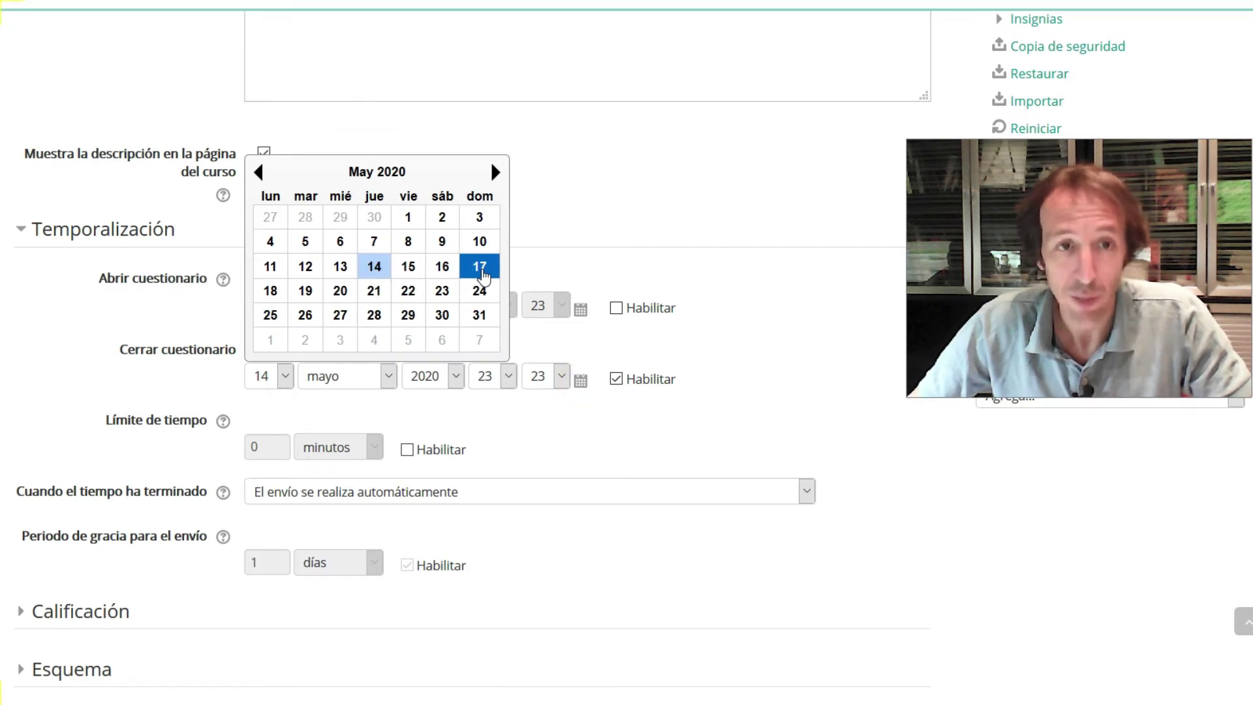
{"action": "left_click", "coordinate": [482, 274]}
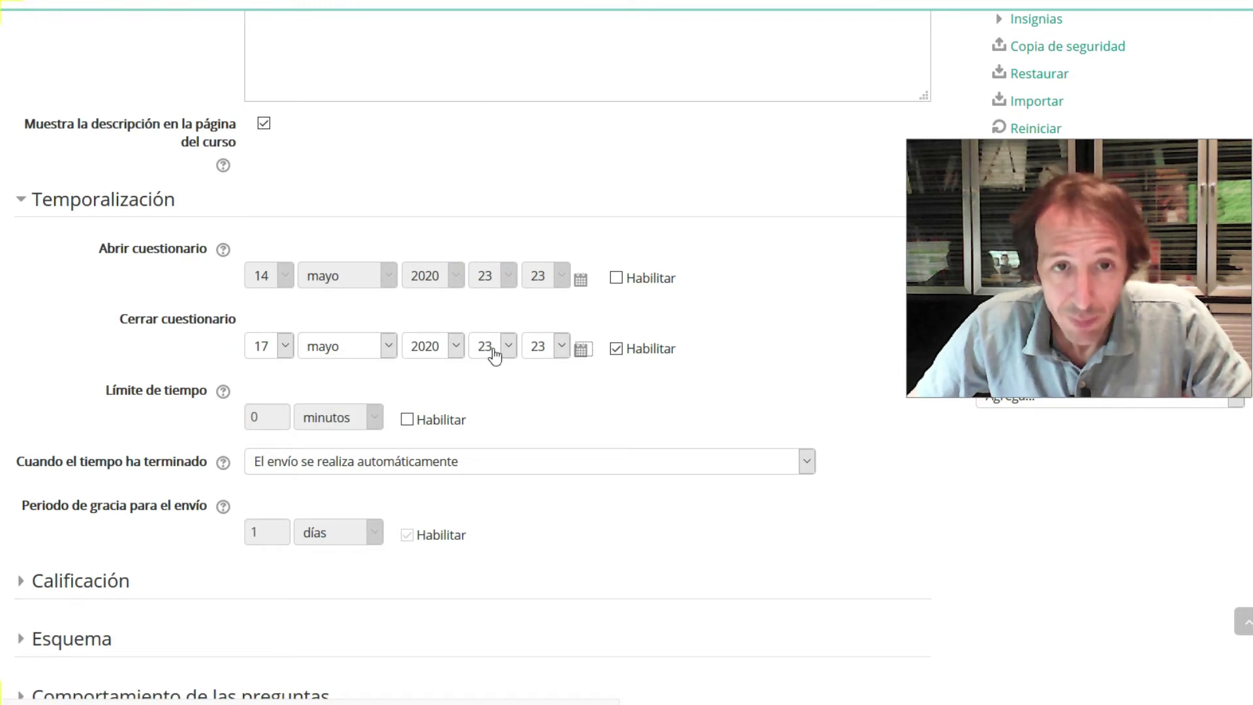
Step: Set the minutes of the quiz closing time to 59
{"action": "left_click", "coordinate": [540, 349]}
{"action": "scroll", "coordinate": [541, 457], "scroll_direction": "down", "scroll_amount": 10}
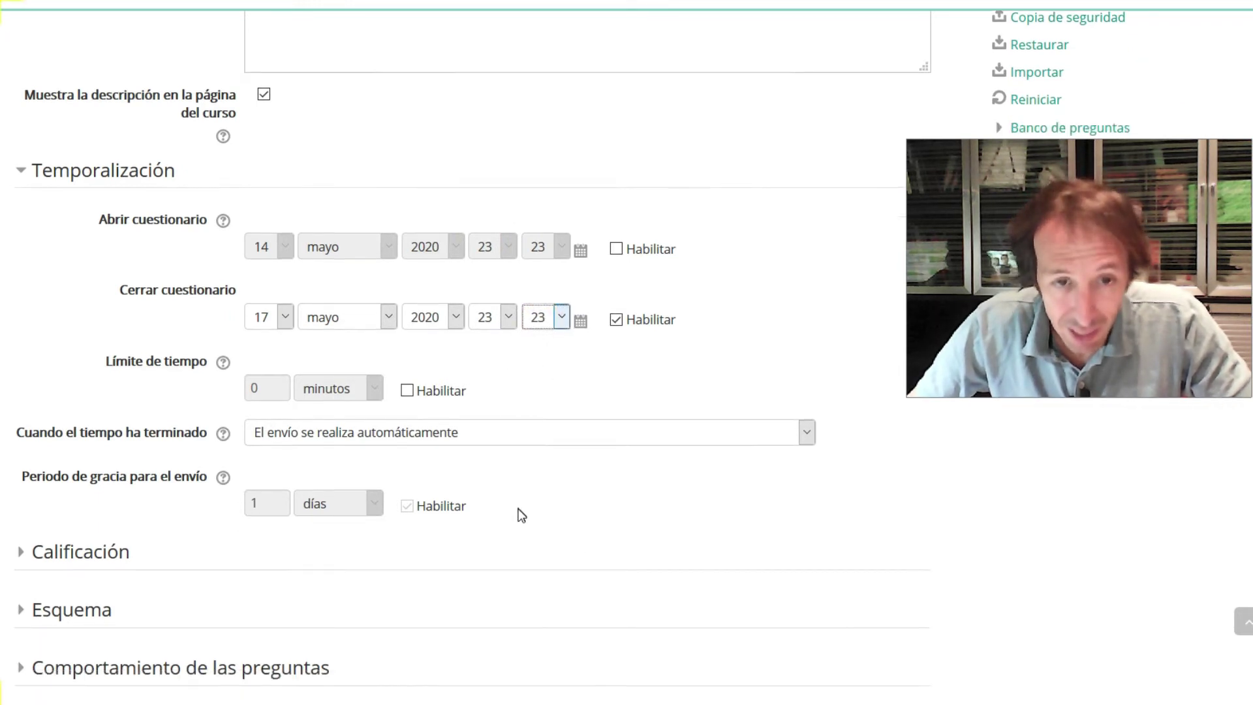
{"action": "scroll", "coordinate": [537, 335], "scroll_direction": "up", "scroll_amount": 4}
{"action": "scroll", "coordinate": [552, 280], "scroll_direction": "up", "scroll_amount": 2}
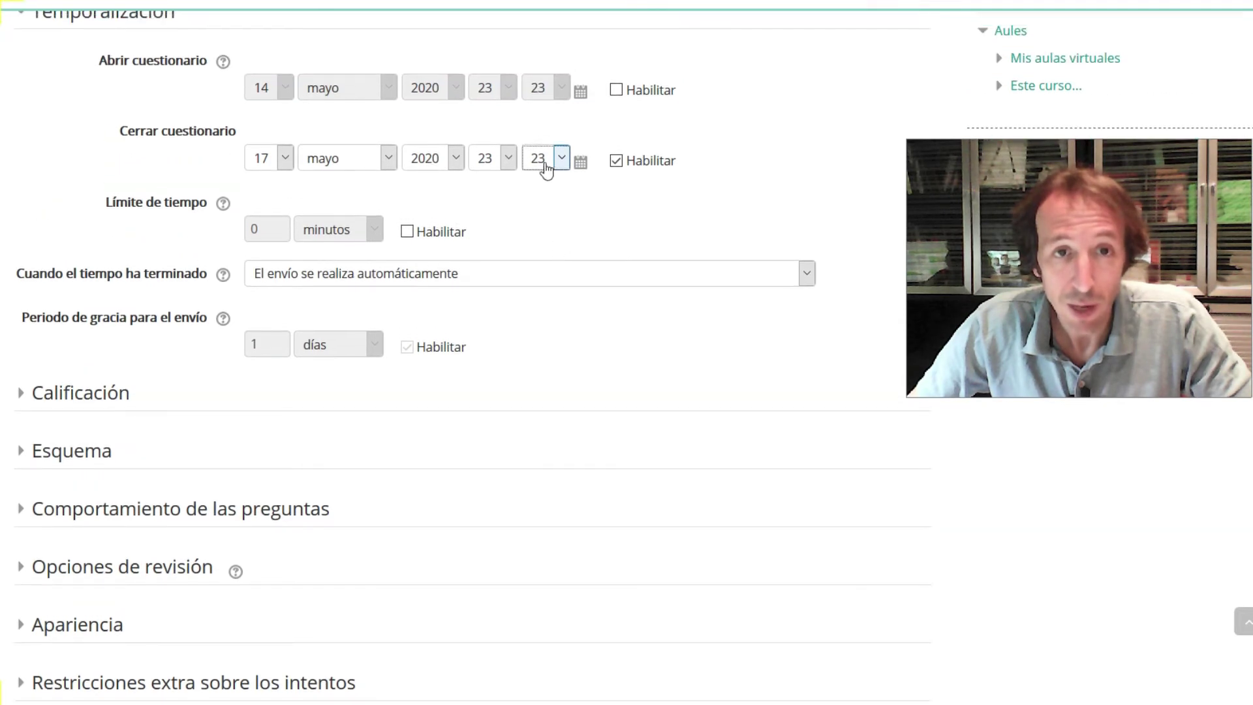
{"action": "left_click", "coordinate": [561, 158]}
{"action": "left_click_drag", "start_coordinate": [566, 273], "coordinate": [570, 547]}
{"action": "left_click", "coordinate": [537, 587]}
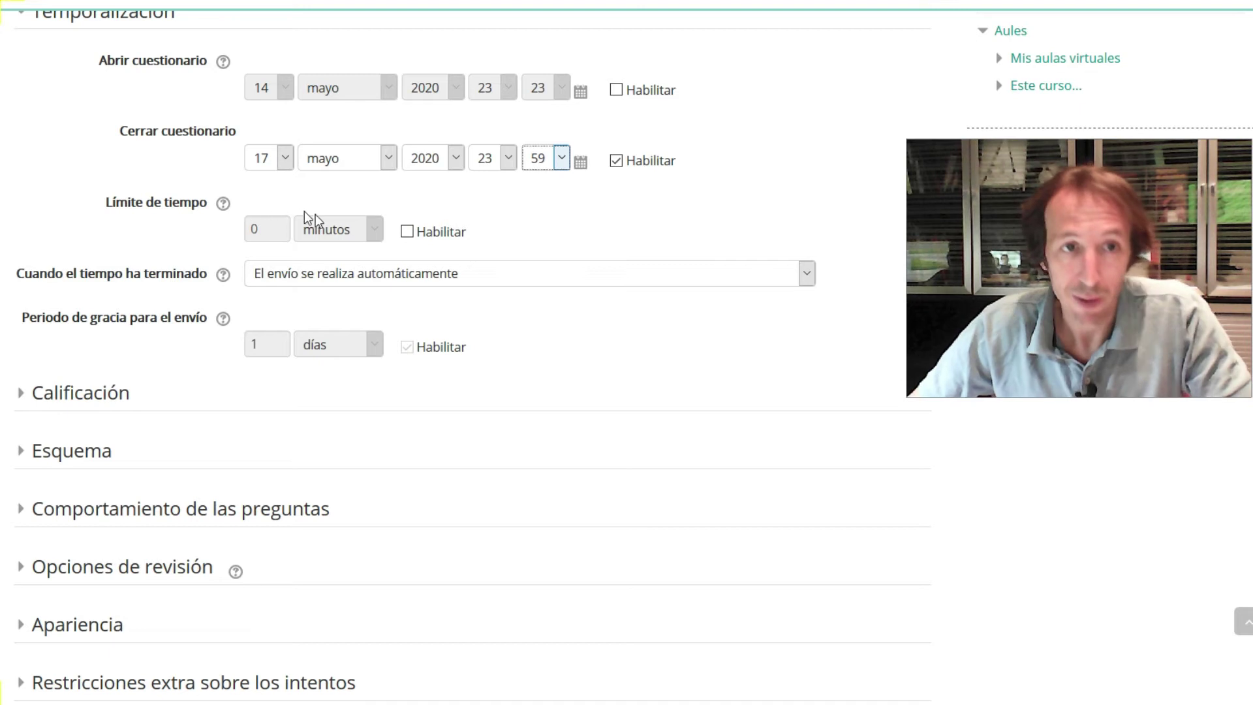
Step: Enable the quiz time limit and set it to 10 minutes
{"action": "left_click", "coordinate": [406, 232]}
{"action": "double_click", "coordinate": [261, 228]}
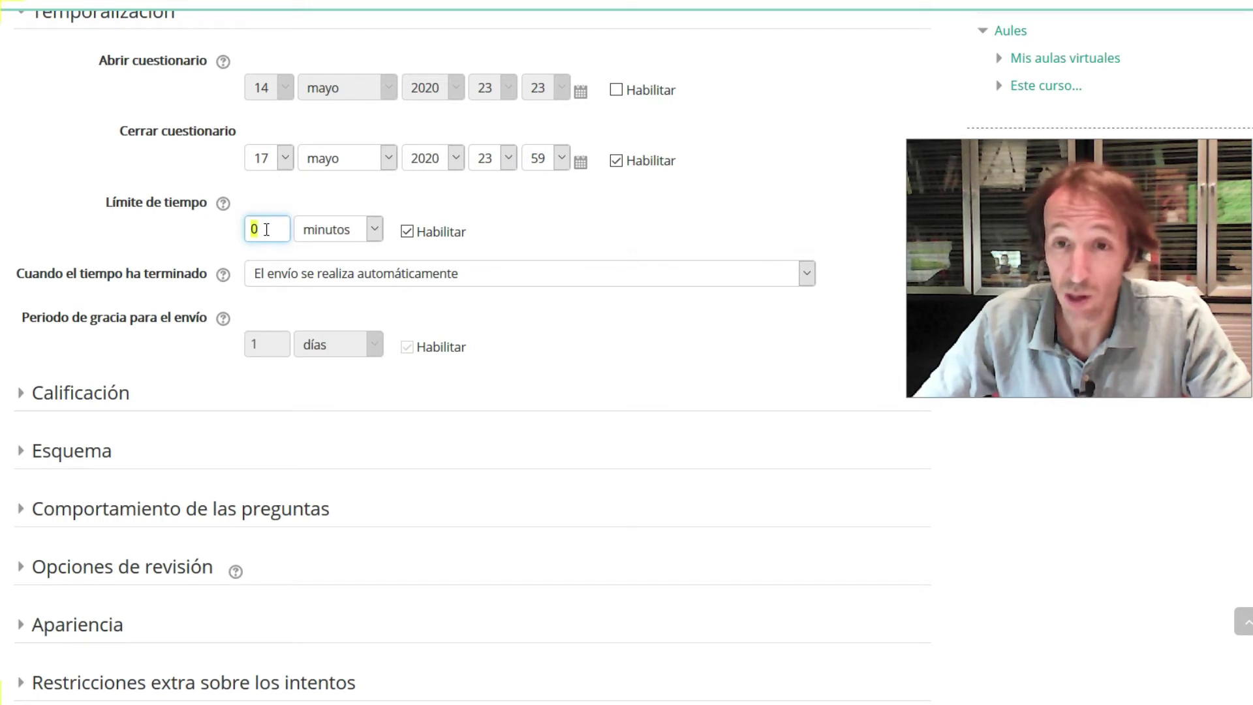
{"action": "type", "text": "10"}
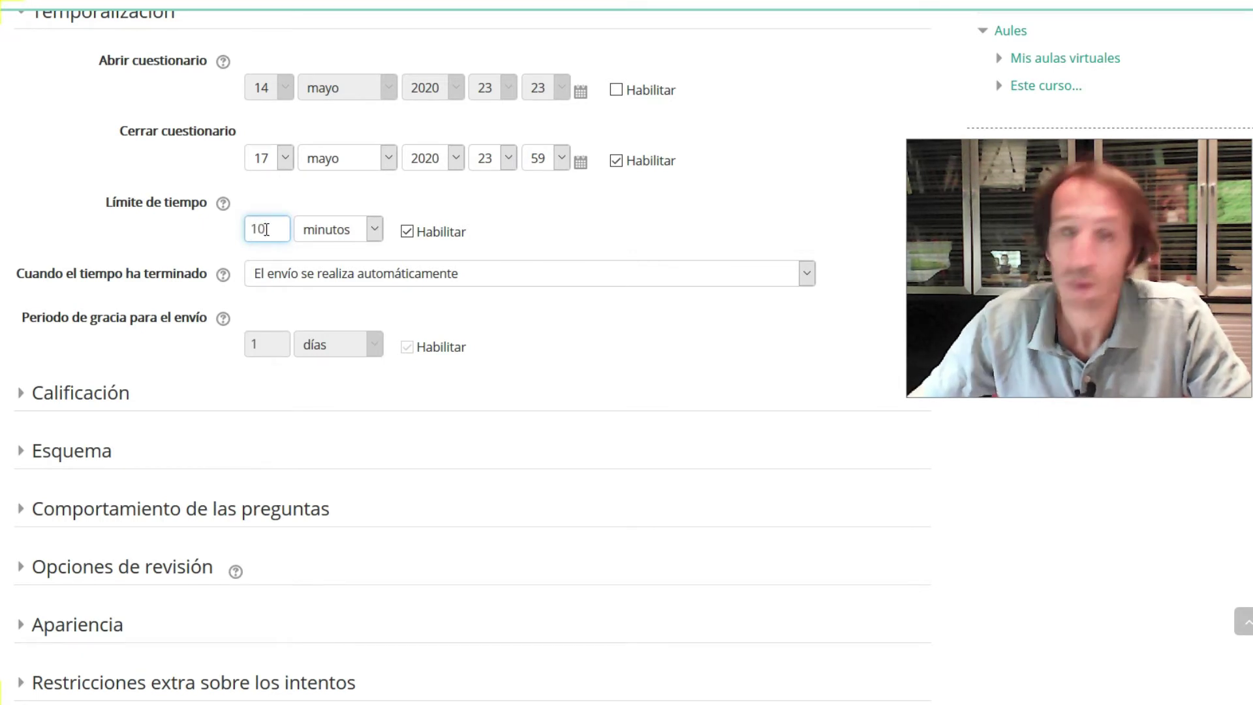
Step: Set the behaviour when time expires to "Hay un periodo de gracia para enviar el cuestionario, pero no para responder a más preguntas"
{"action": "scroll", "coordinate": [352, 216], "scroll_direction": "down", "scroll_amount": 1}
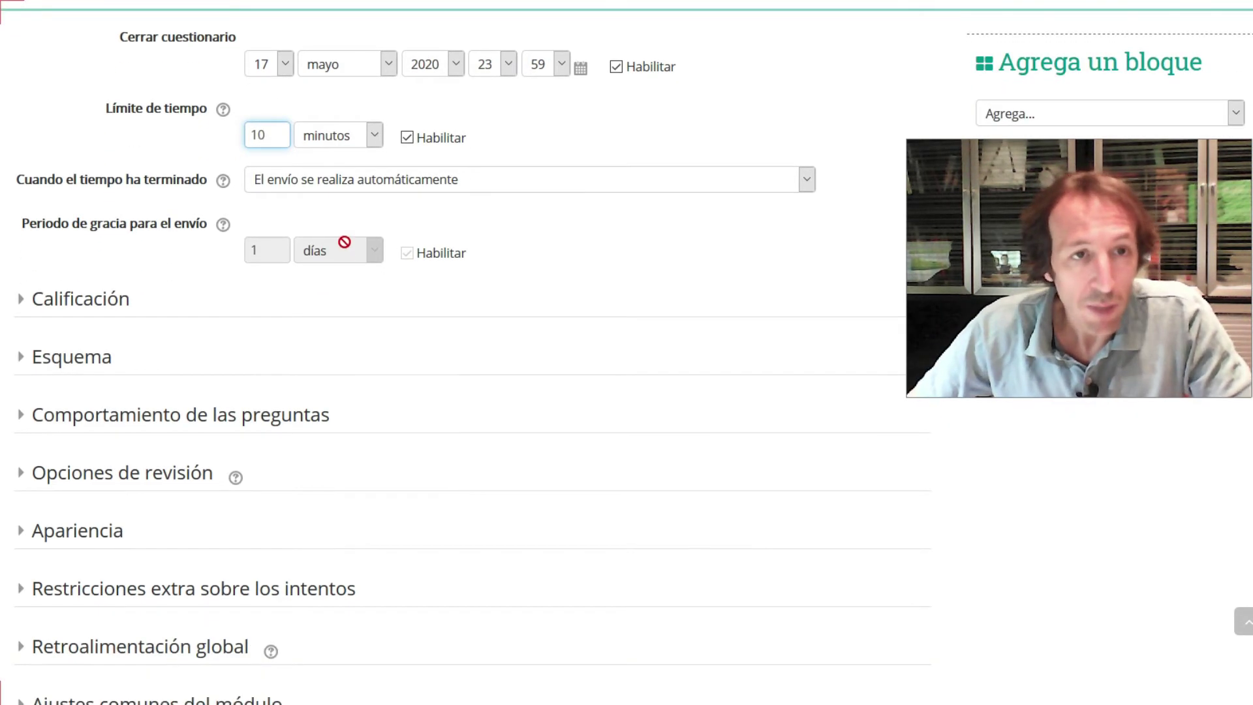
{"action": "left_click", "coordinate": [372, 186]}
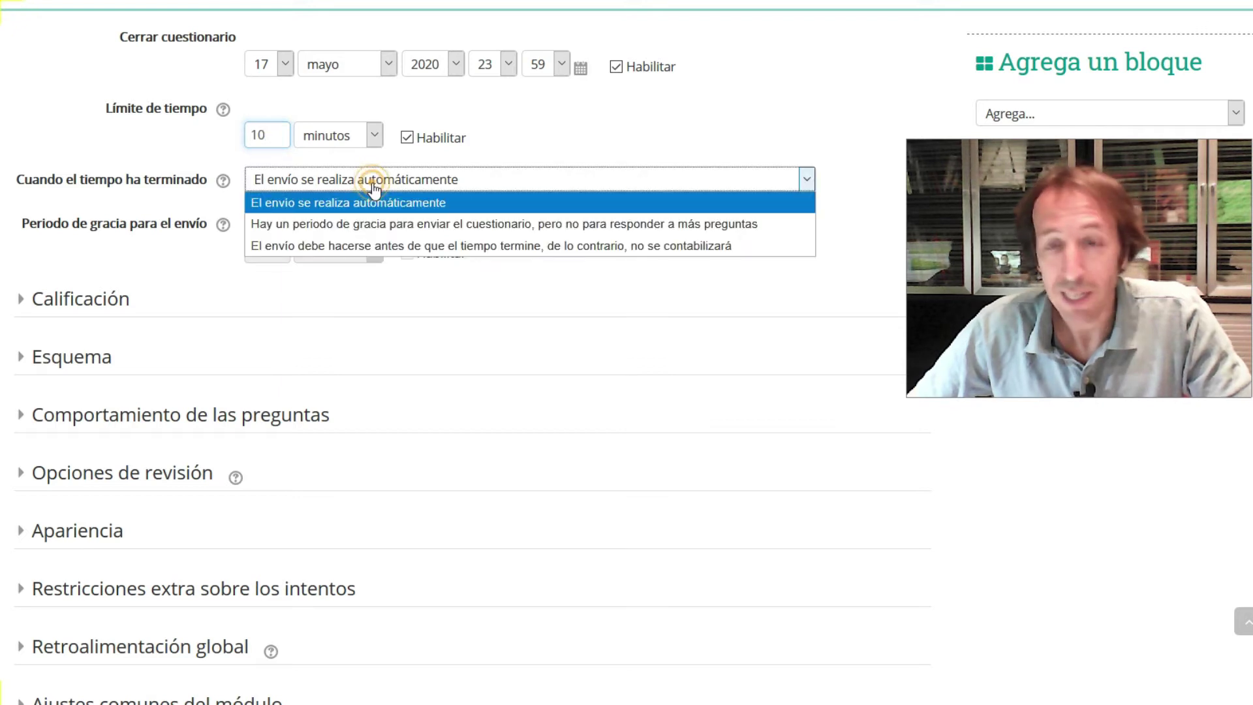
{"action": "left_click", "coordinate": [376, 225]}
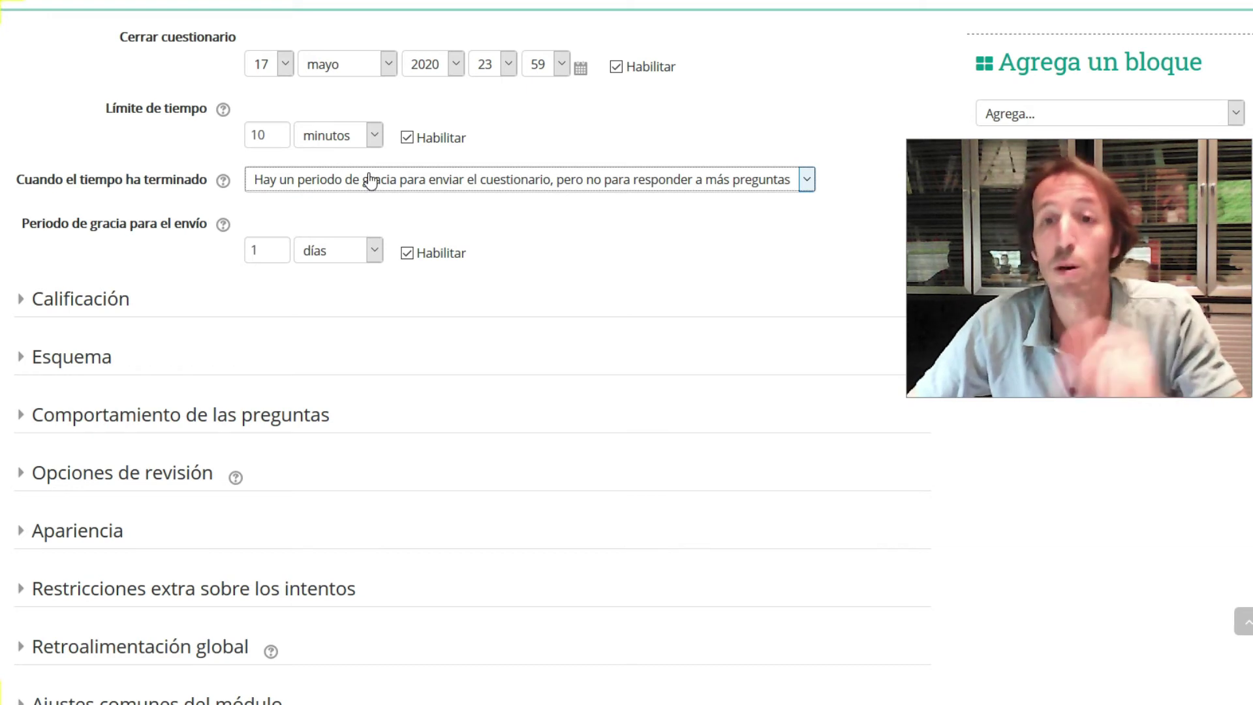
{"action": "double_click", "coordinate": [272, 254]}
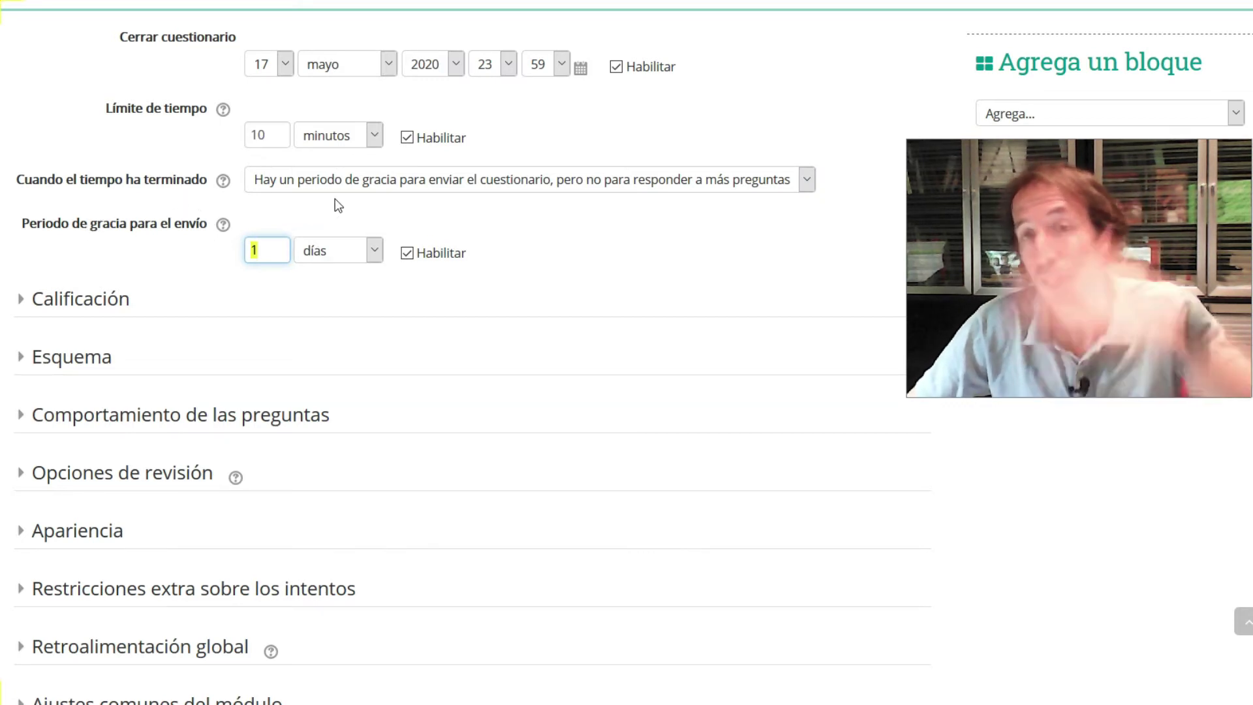
Step: In the Calificación settings, allow 3 attempts and set the grading method to Último intento
{"action": "scroll", "coordinate": [457, 248], "scroll_direction": "down", "scroll_amount": 3}
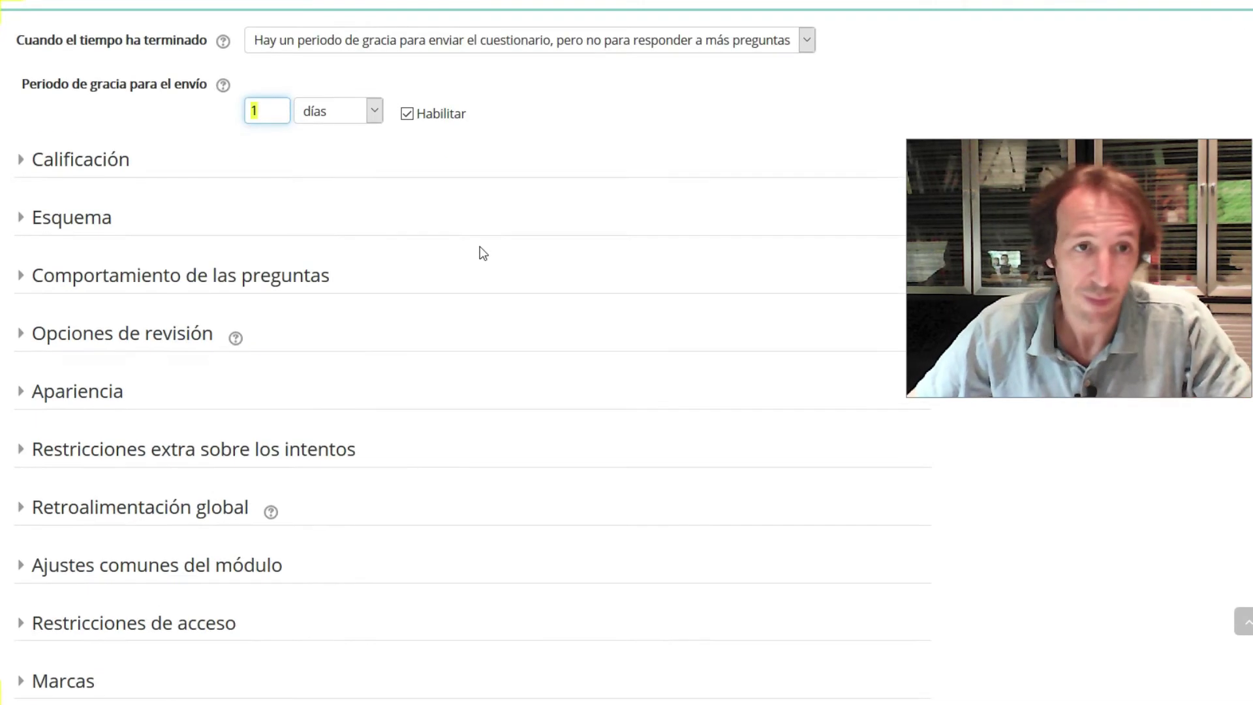
{"action": "left_click", "coordinate": [85, 113]}
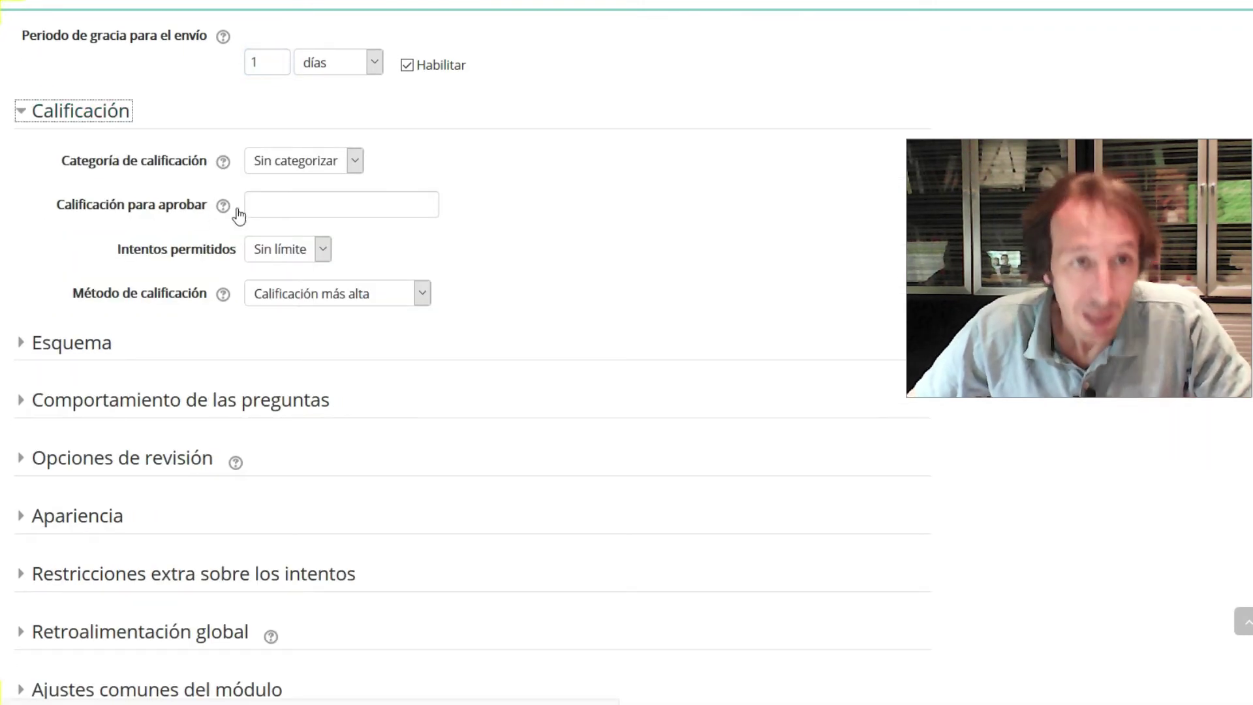
{"action": "scroll", "coordinate": [306, 207], "scroll_direction": "down", "scroll_amount": 2}
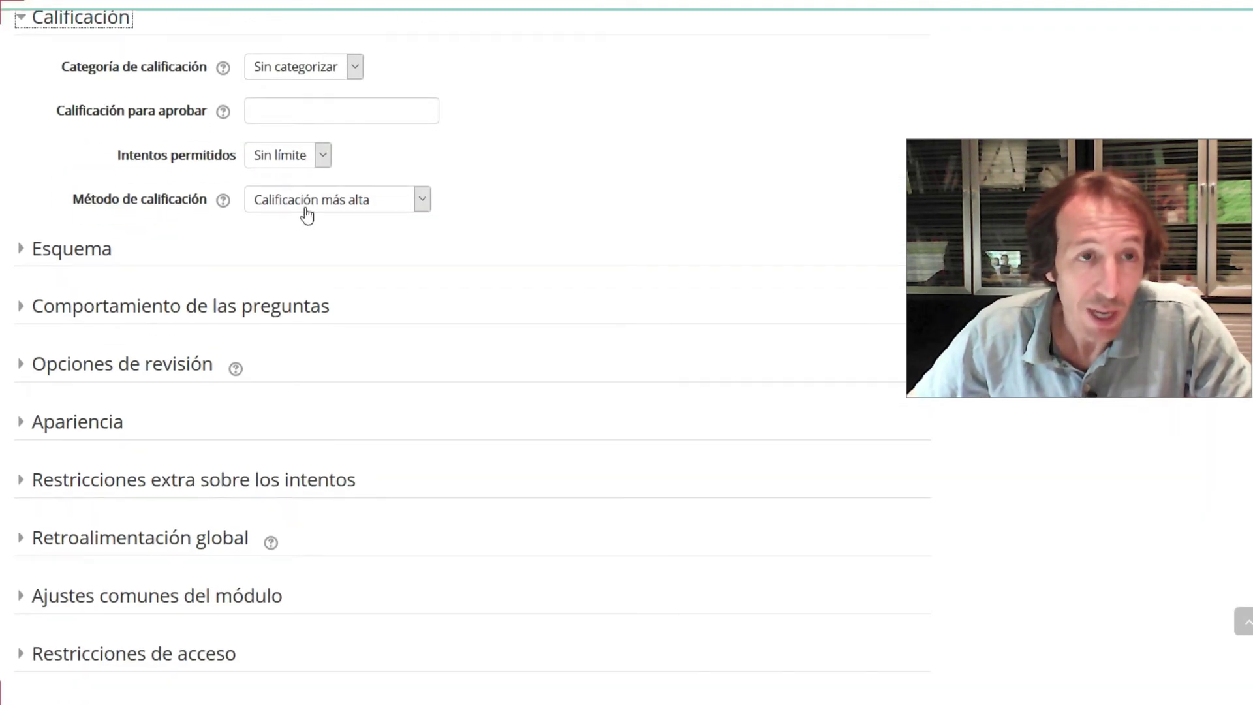
{"action": "left_click", "coordinate": [322, 155]}
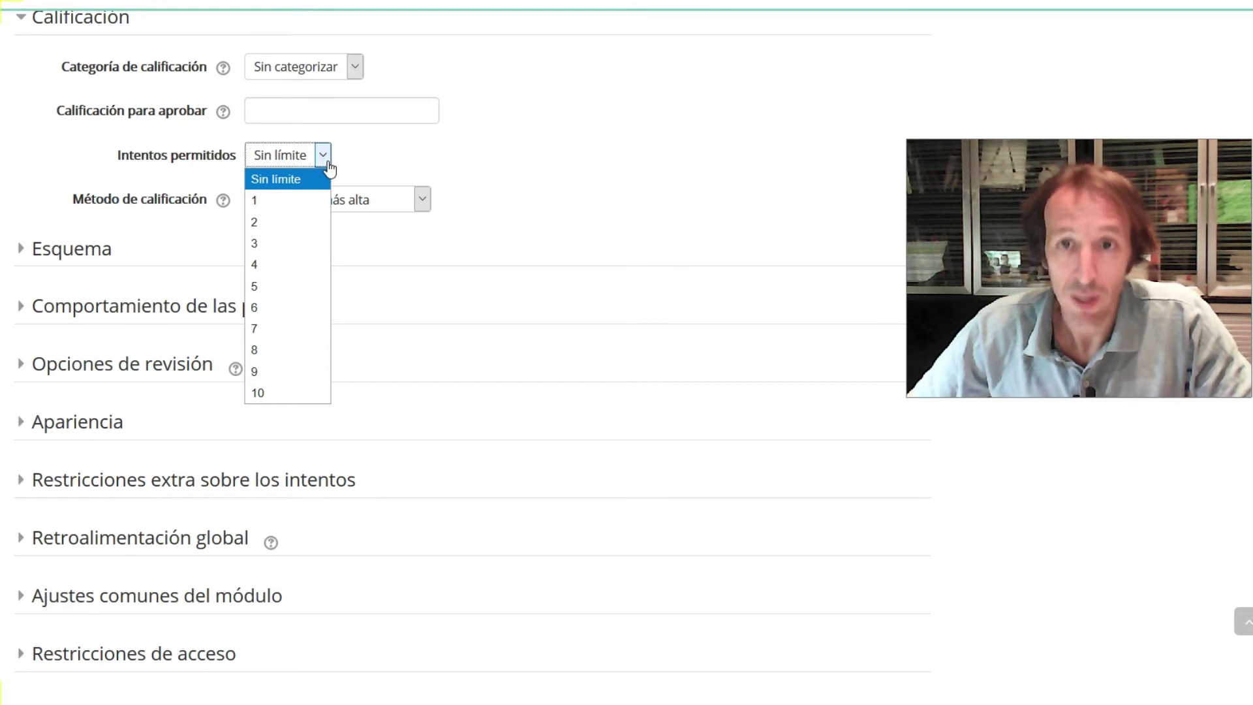
{"action": "left_click", "coordinate": [289, 238]}
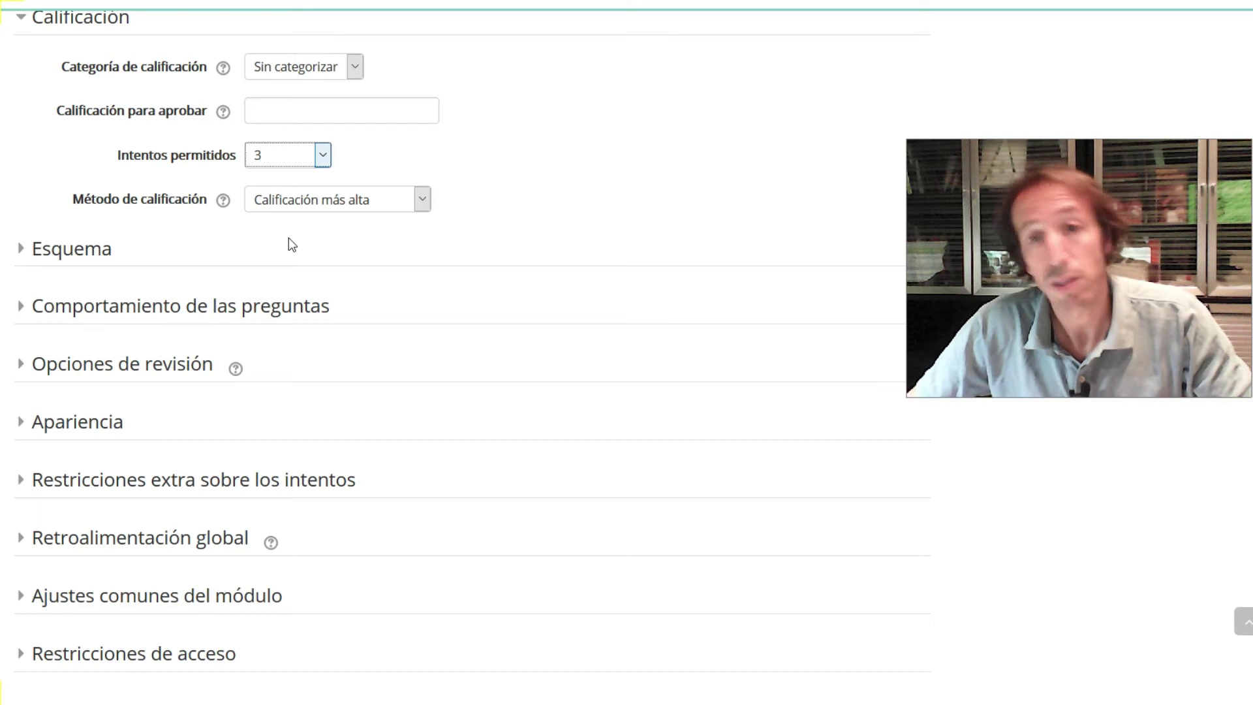
{"action": "left_click", "coordinate": [316, 202]}
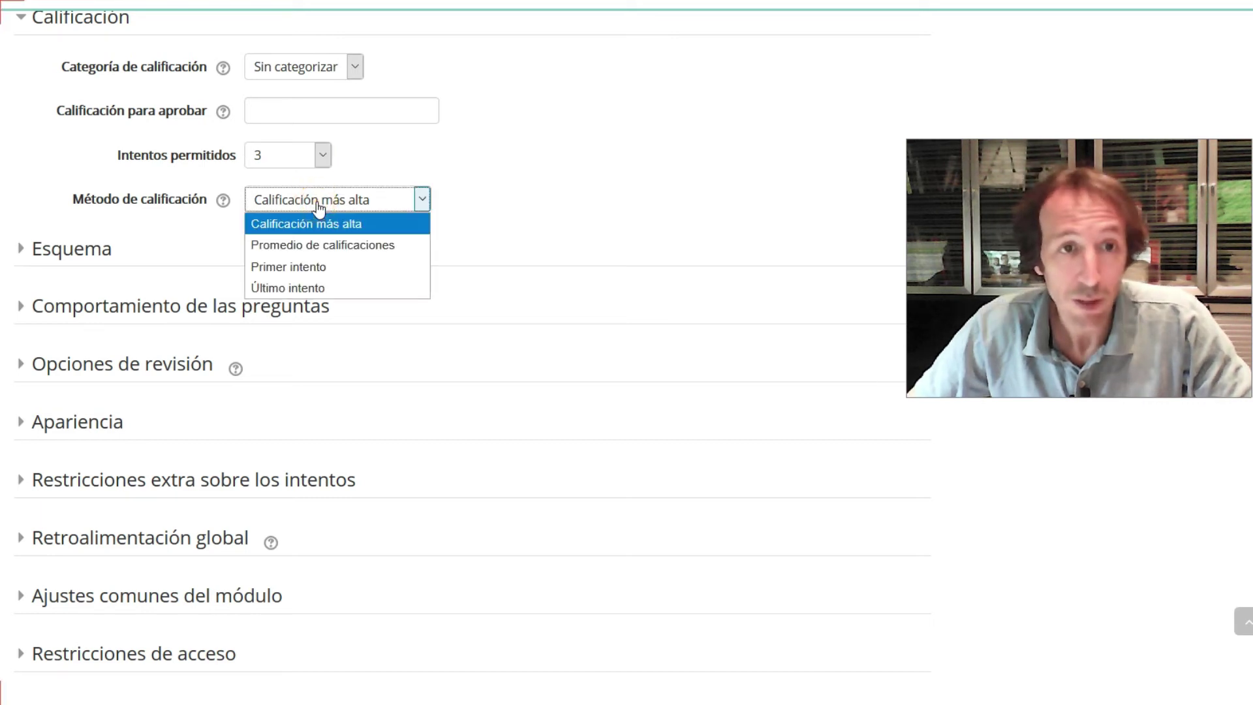
{"action": "left_click", "coordinate": [319, 287]}
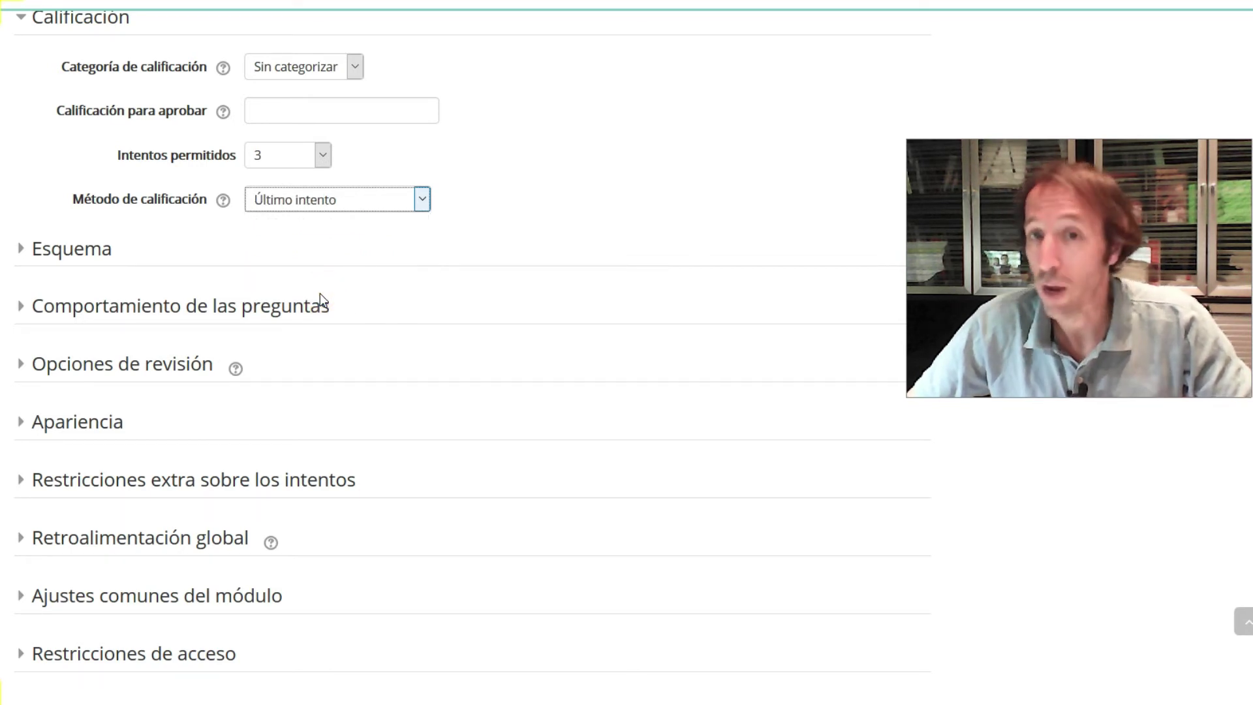
Step: Review the new-page options in the Esquema section and expand the Comportamiento de las preguntas settings
{"action": "scroll", "coordinate": [171, 241], "scroll_direction": "down", "scroll_amount": 2}
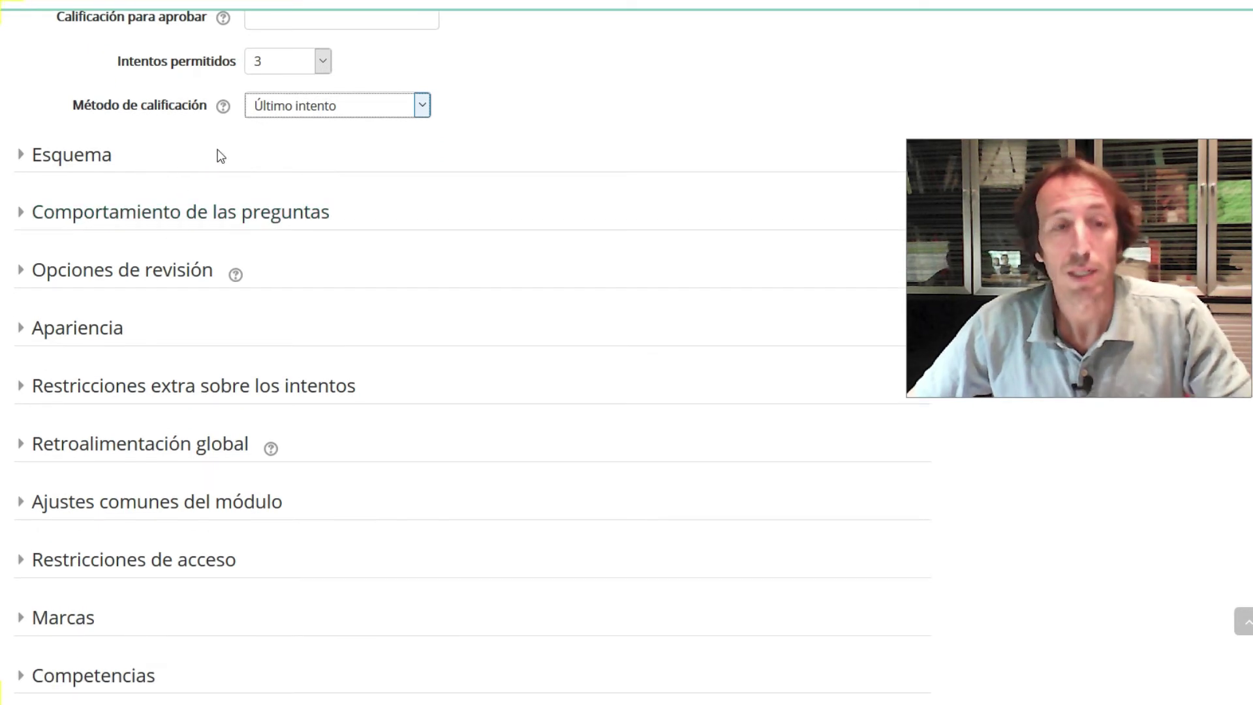
{"action": "left_click", "coordinate": [92, 158]}
{"action": "left_click", "coordinate": [377, 137]}
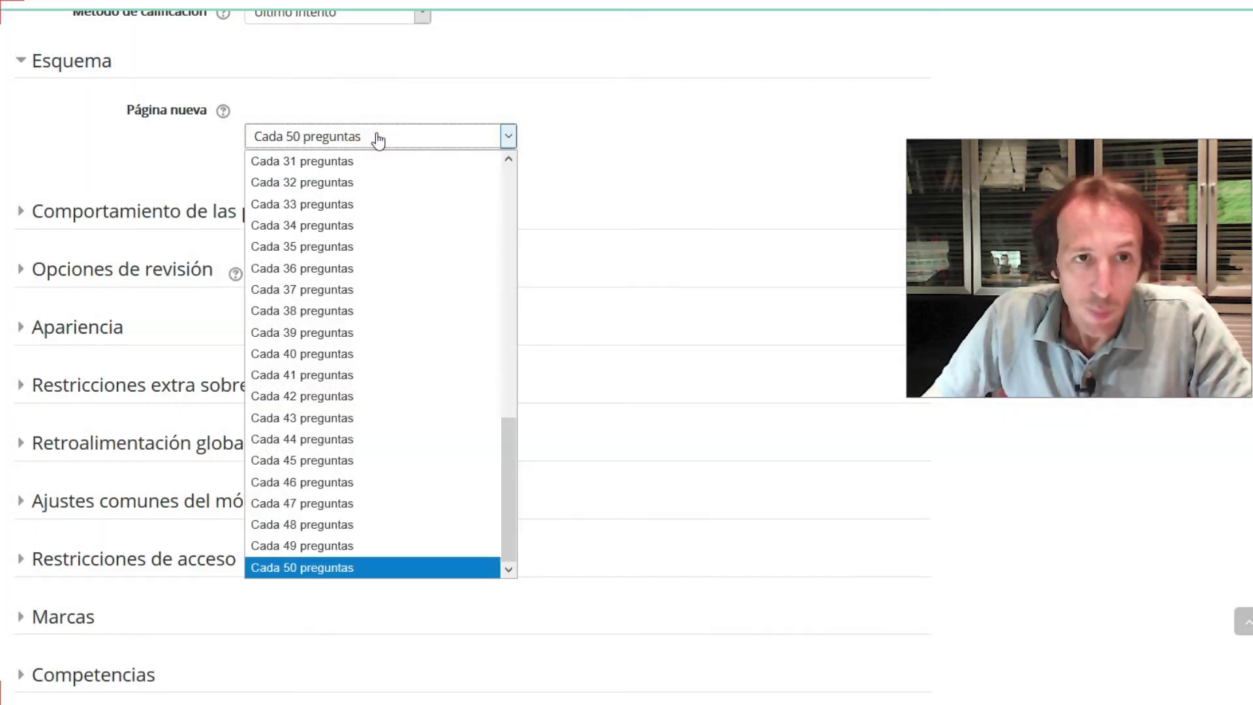
{"action": "left_click", "coordinate": [342, 136]}
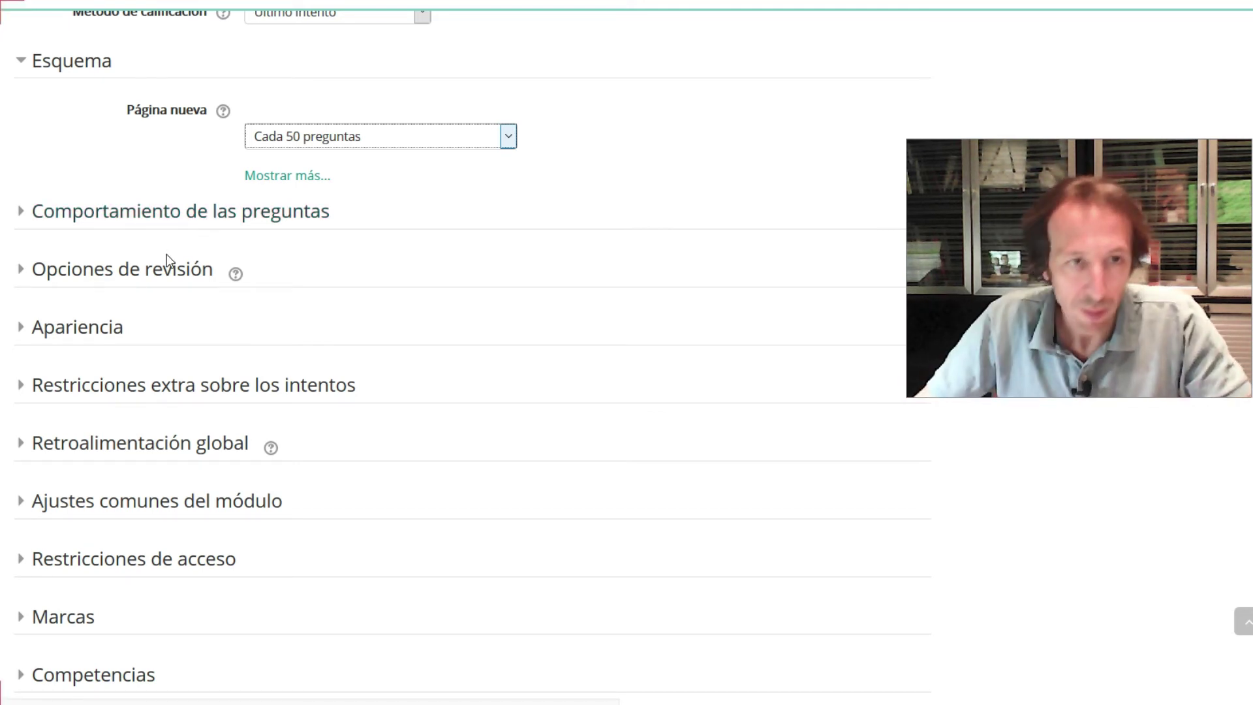
{"action": "left_click", "coordinate": [181, 224]}
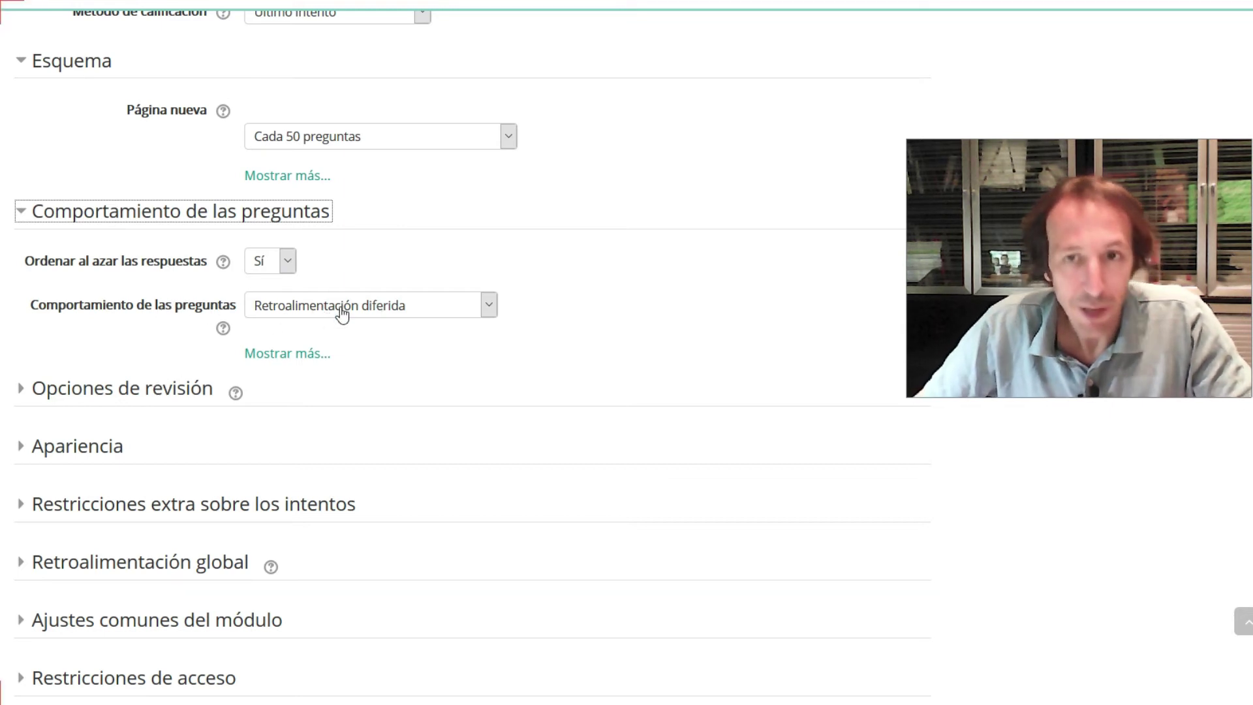
Step: In the review options for immediately after each attempt, disable El intento, Puntos and Retroalimentación global
{"action": "scroll", "coordinate": [174, 350], "scroll_direction": "down", "scroll_amount": 3}
{"action": "left_click", "coordinate": [95, 202]}
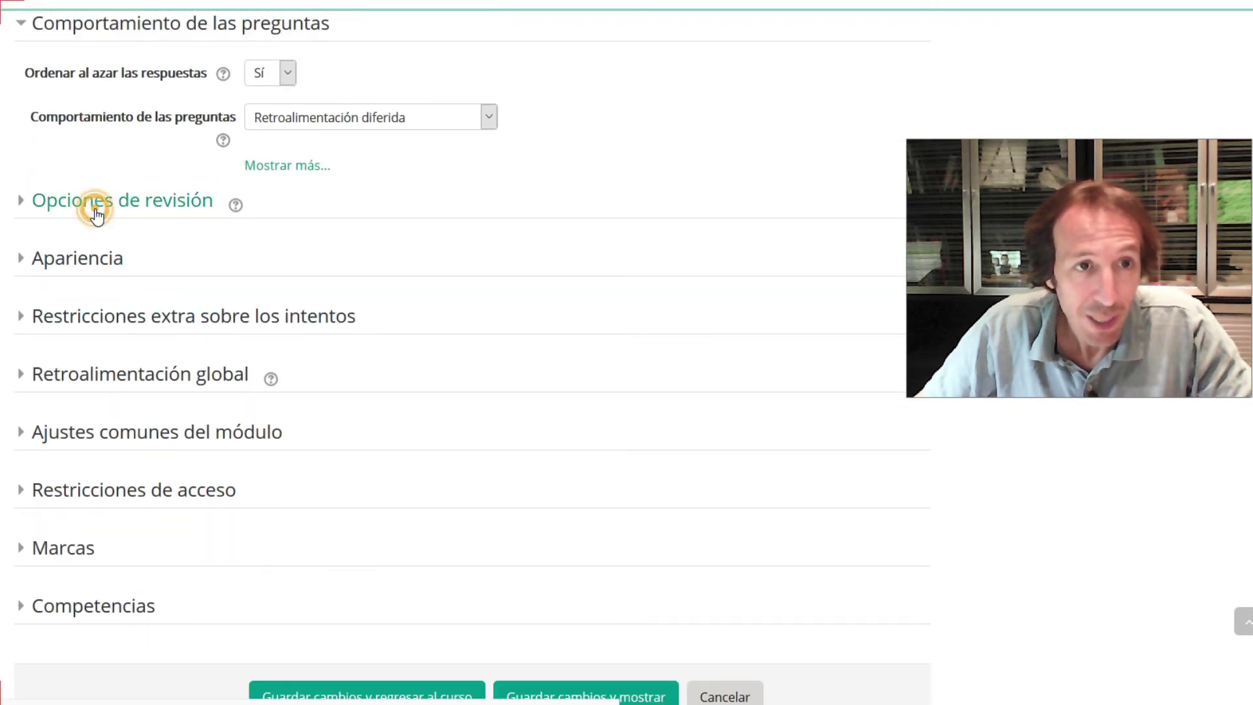
{"action": "left_click", "coordinate": [262, 288]}
{"action": "left_click", "coordinate": [296, 339]}
{"action": "double_click", "coordinate": [304, 446]}
{"action": "left_click", "coordinate": [304, 446]}
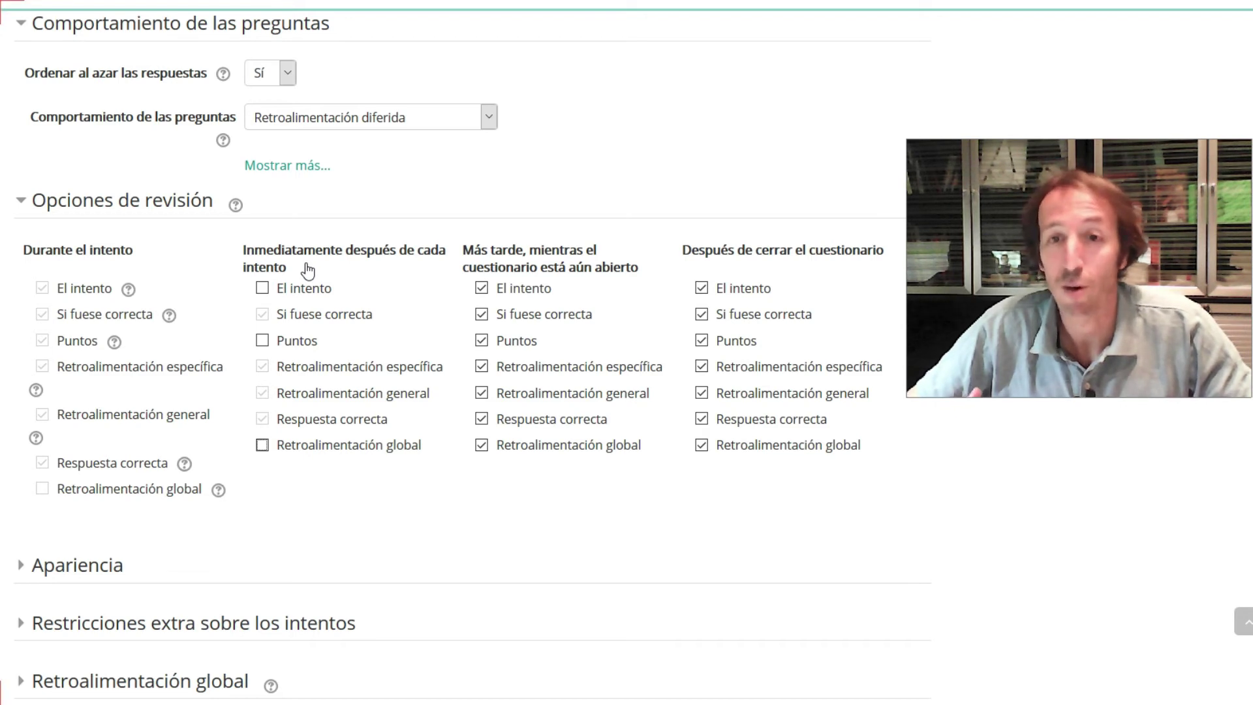
Step: Disable El intento, Puntos and Retroalimentación global in the review options for later, while the quiz is still open
{"action": "left_click", "coordinate": [533, 288]}
{"action": "left_click", "coordinate": [523, 341]}
{"action": "left_click", "coordinate": [526, 445]}
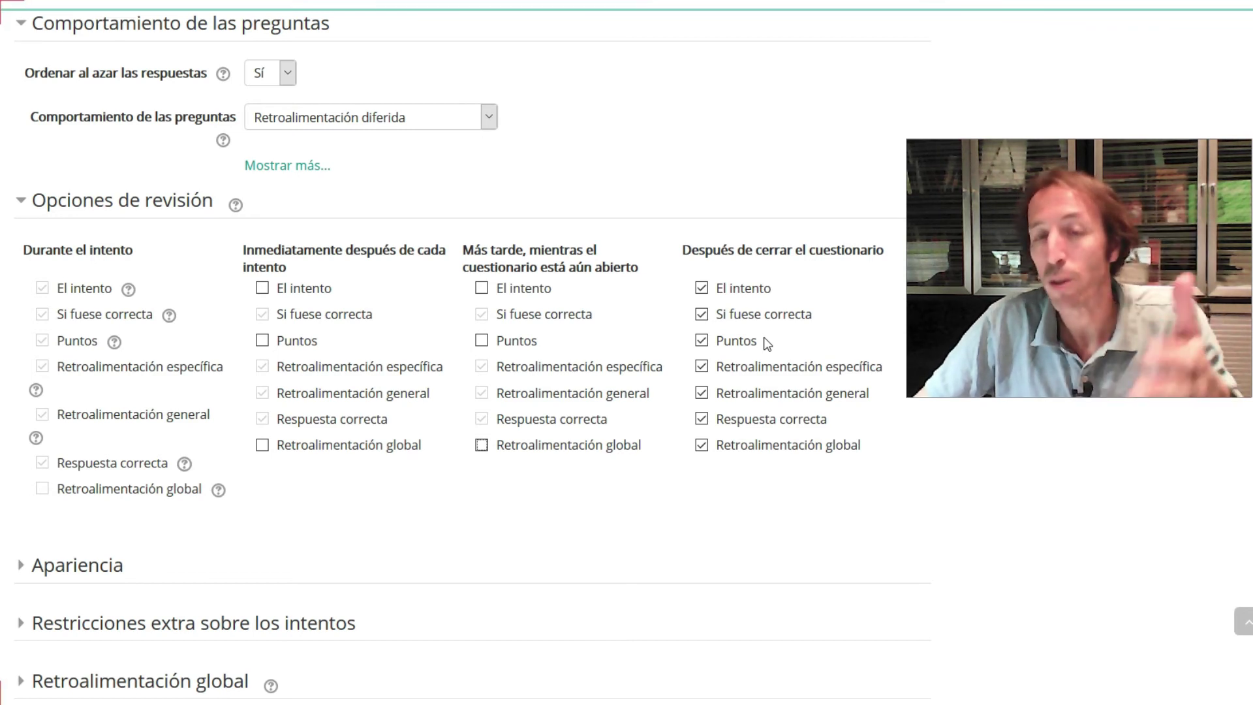
Step: Examine the Apariencia and Restricciones extra sobre los intentos settings
{"action": "scroll", "coordinate": [668, 369], "scroll_direction": "down", "scroll_amount": 3}
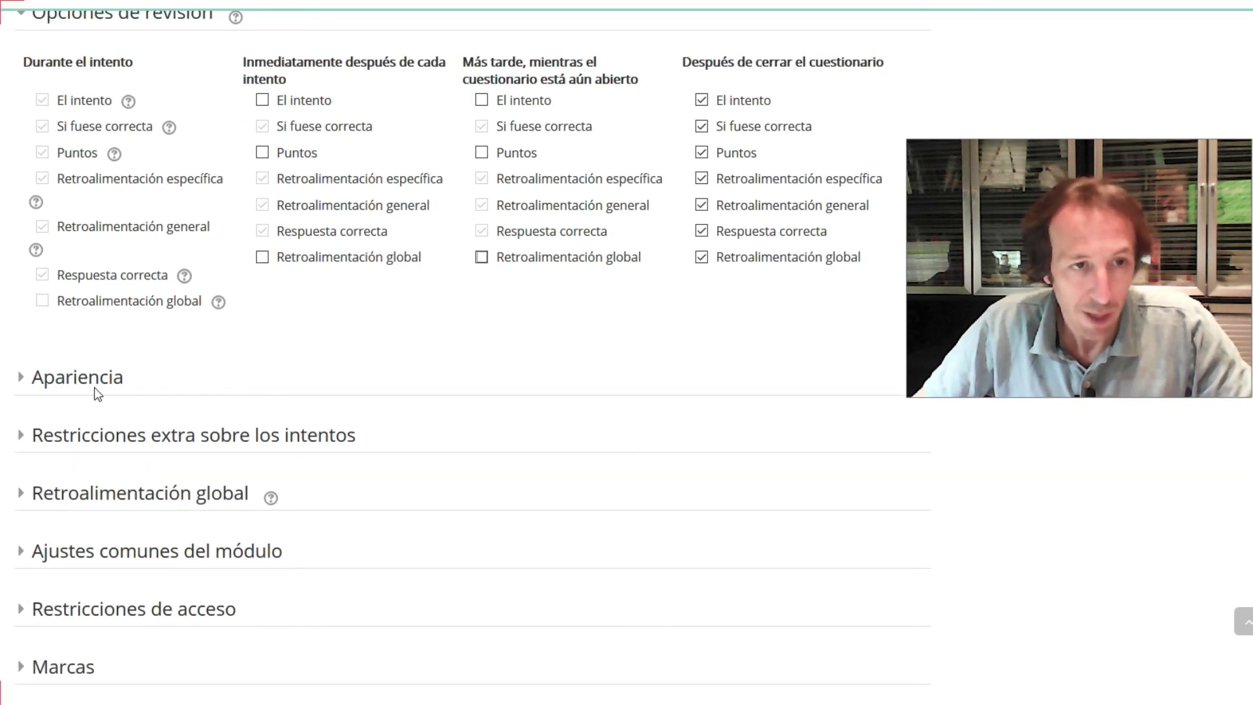
{"action": "left_click", "coordinate": [91, 379]}
{"action": "scroll", "coordinate": [163, 398], "scroll_direction": "down", "scroll_amount": 3}
{"action": "scroll", "coordinate": [300, 300], "scroll_direction": "down", "scroll_amount": 2}
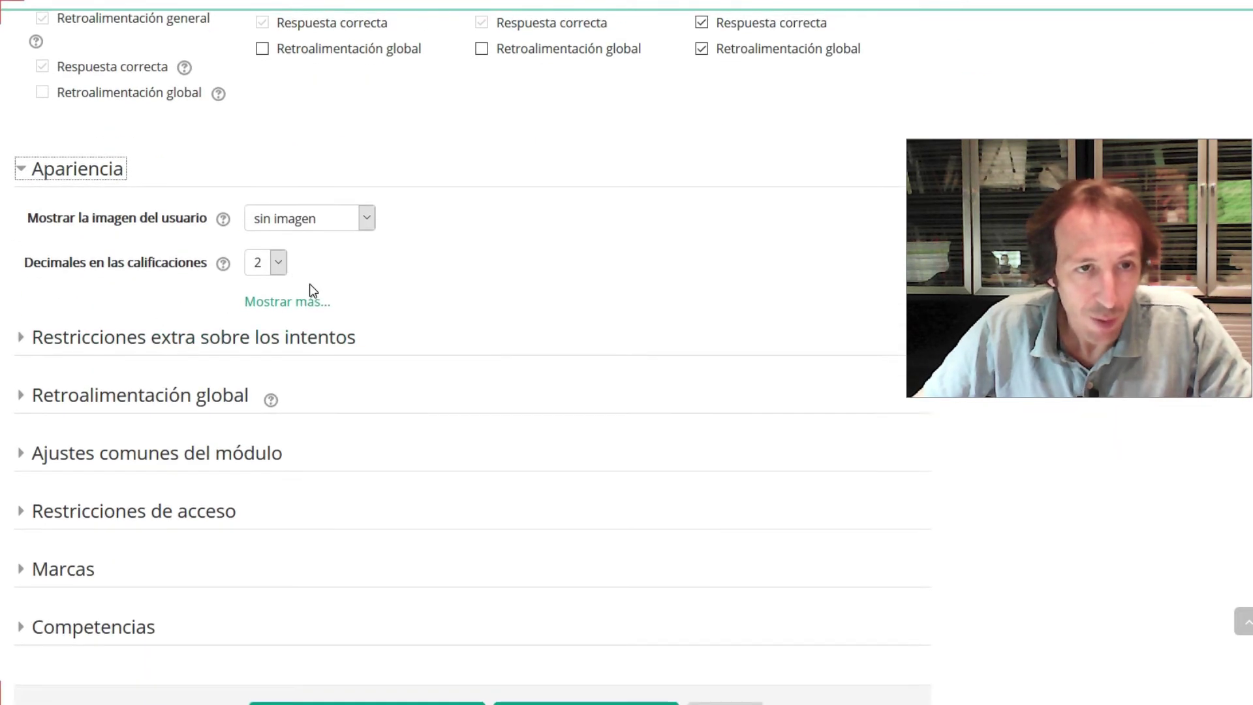
{"action": "left_click", "coordinate": [186, 263]}
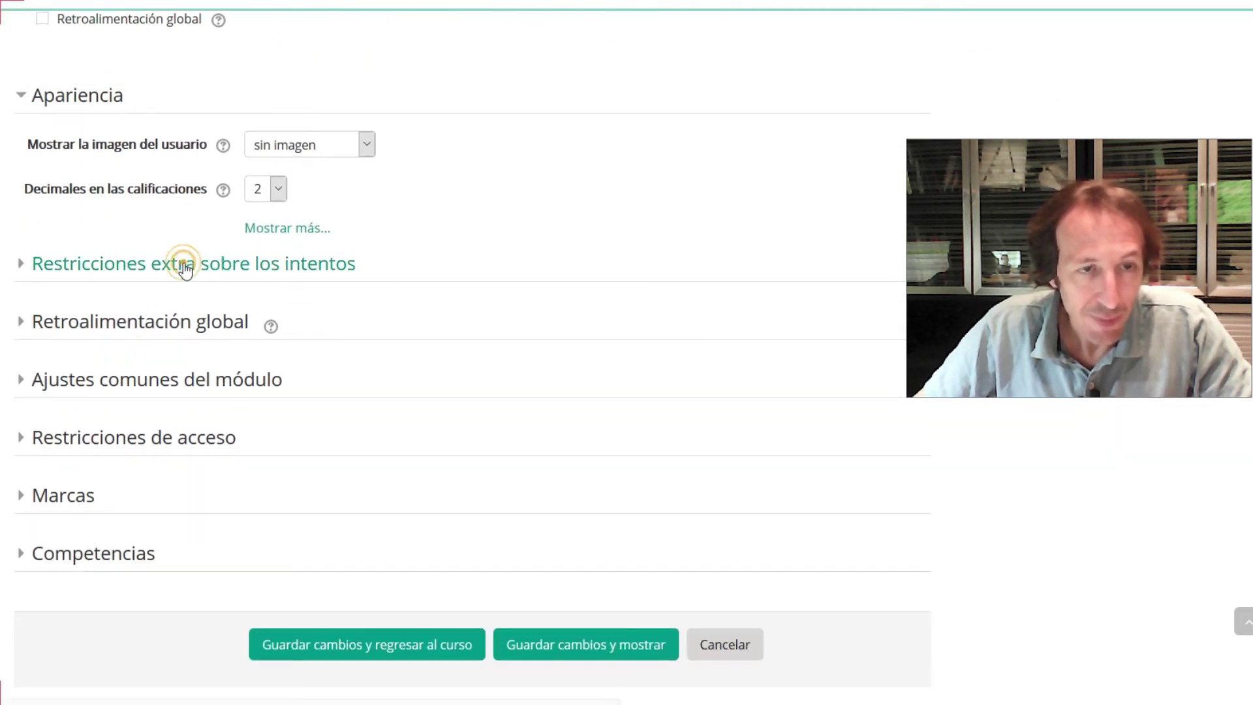
{"action": "scroll", "coordinate": [194, 274], "scroll_direction": "down", "scroll_amount": 1}
{"action": "scroll", "coordinate": [194, 274], "scroll_direction": "down", "scroll_amount": 3}
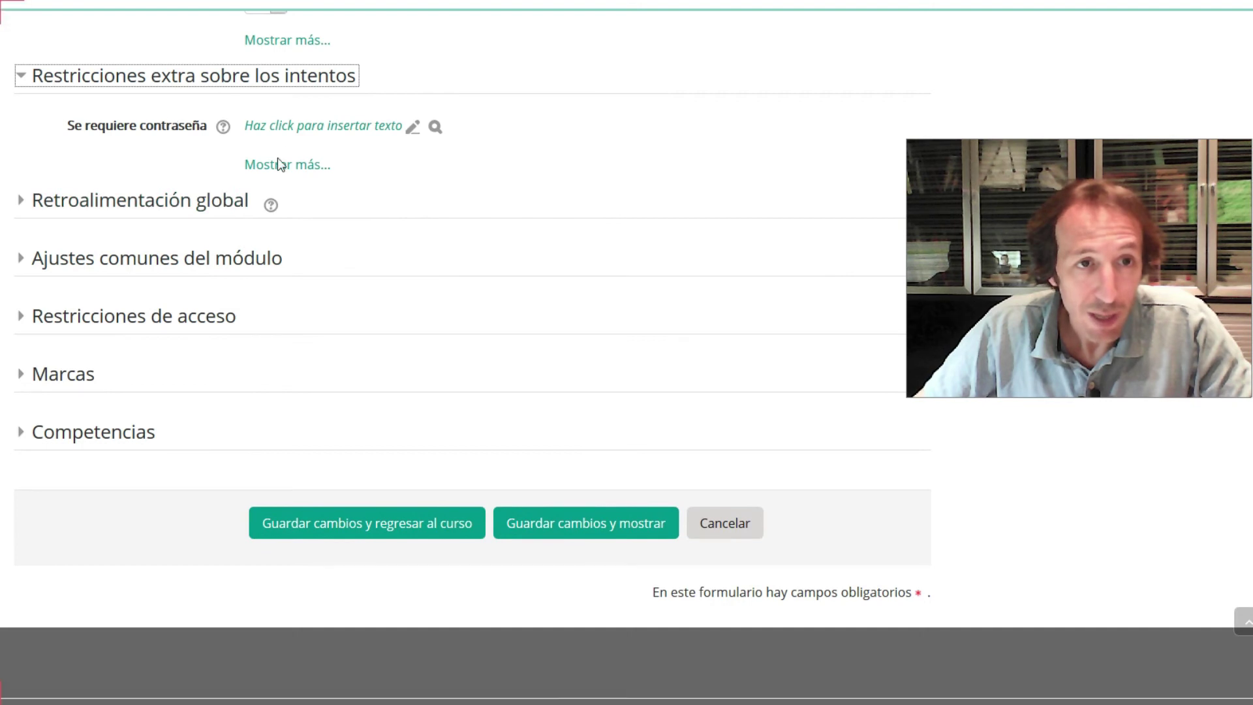
Step: In the Retroalimentación global section, set the first editable grade boundary to 75%
{"action": "left_click", "coordinate": [183, 206]}
{"action": "scroll", "coordinate": [327, 215], "scroll_direction": "down", "scroll_amount": 3}
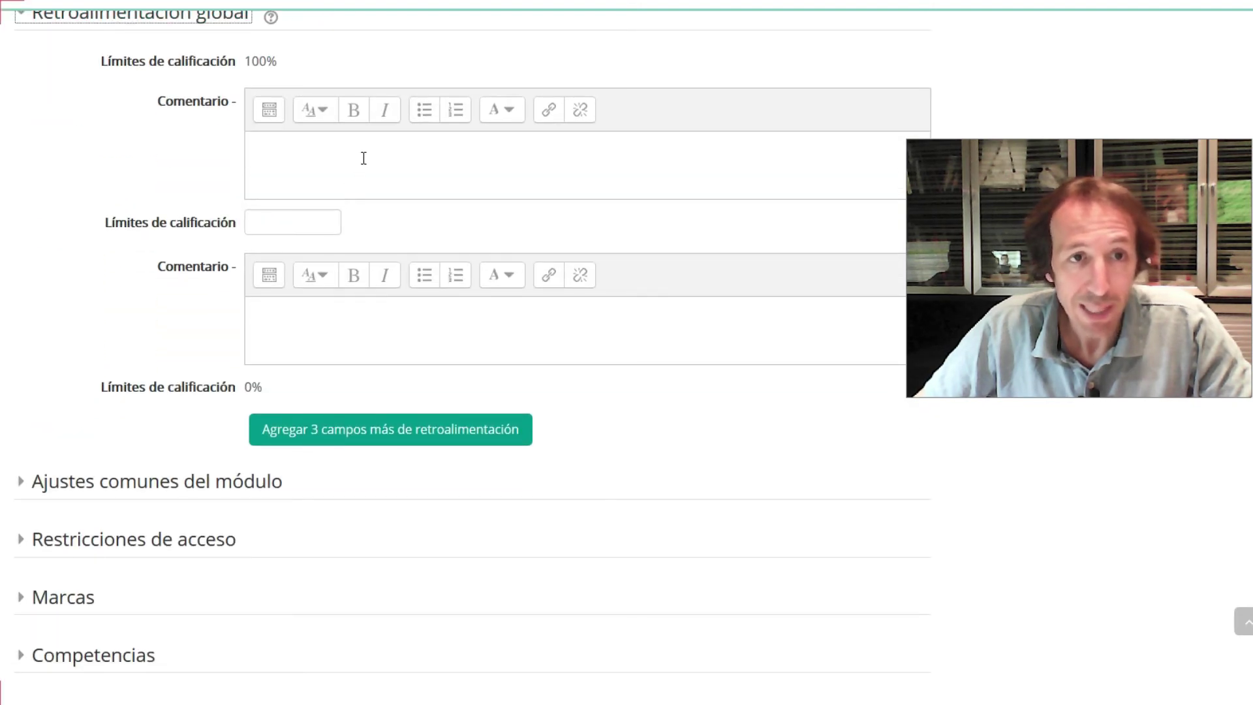
{"action": "left_click", "coordinate": [363, 158]}
{"action": "left_click", "coordinate": [299, 221]}
{"action": "type", "text": "75%"}
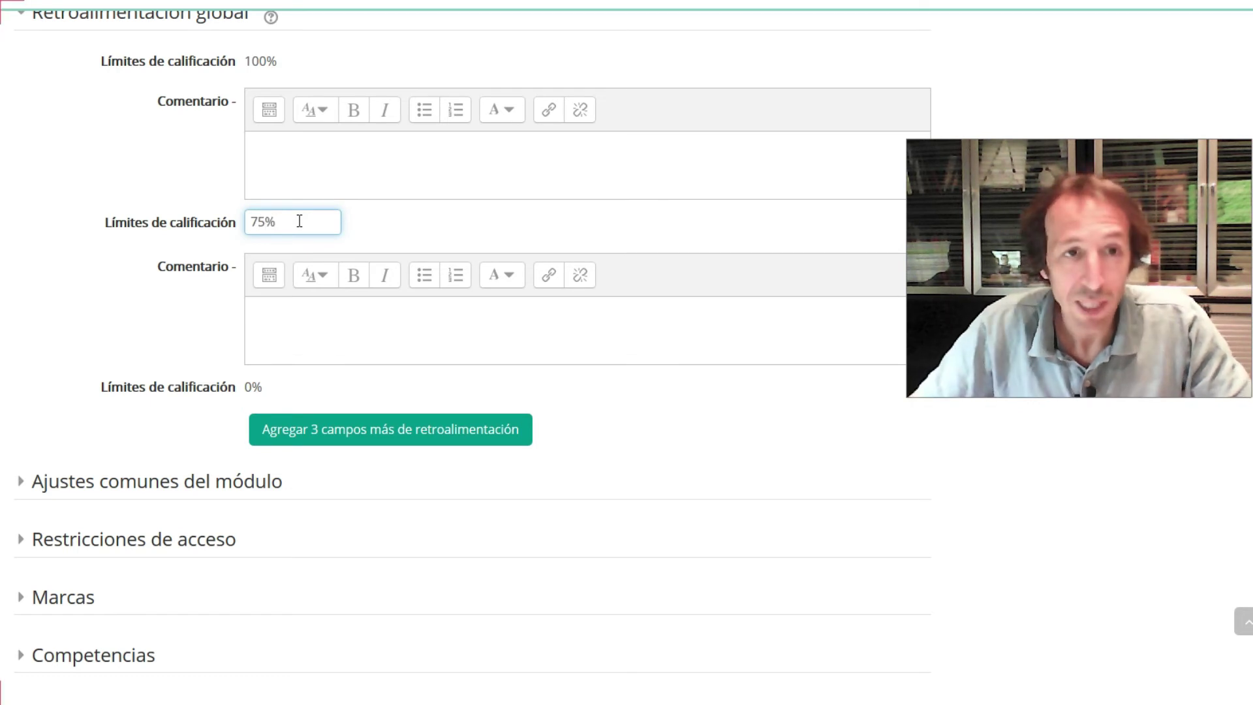
Step: Enter "mOLT BON TREBALL!!!" as the feedback comment for grades between 100% and 75%
{"action": "left_click", "coordinate": [346, 158]}
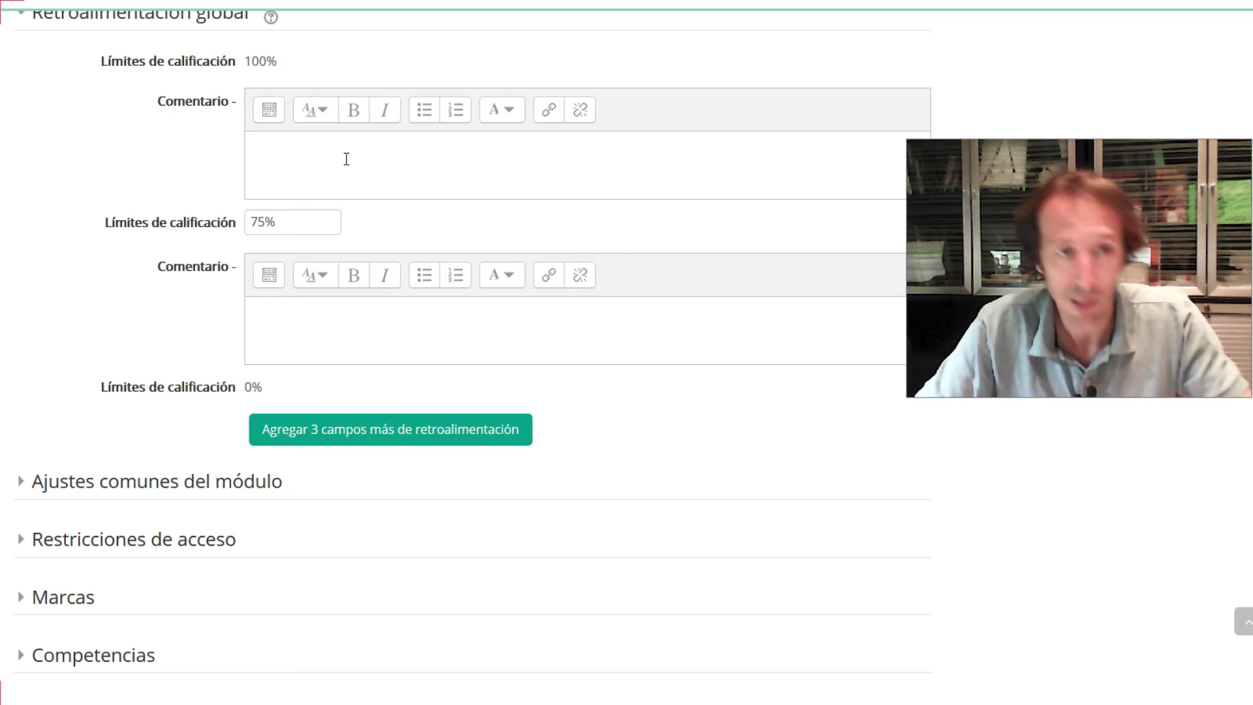
{"action": "type", "text": "mOL"}
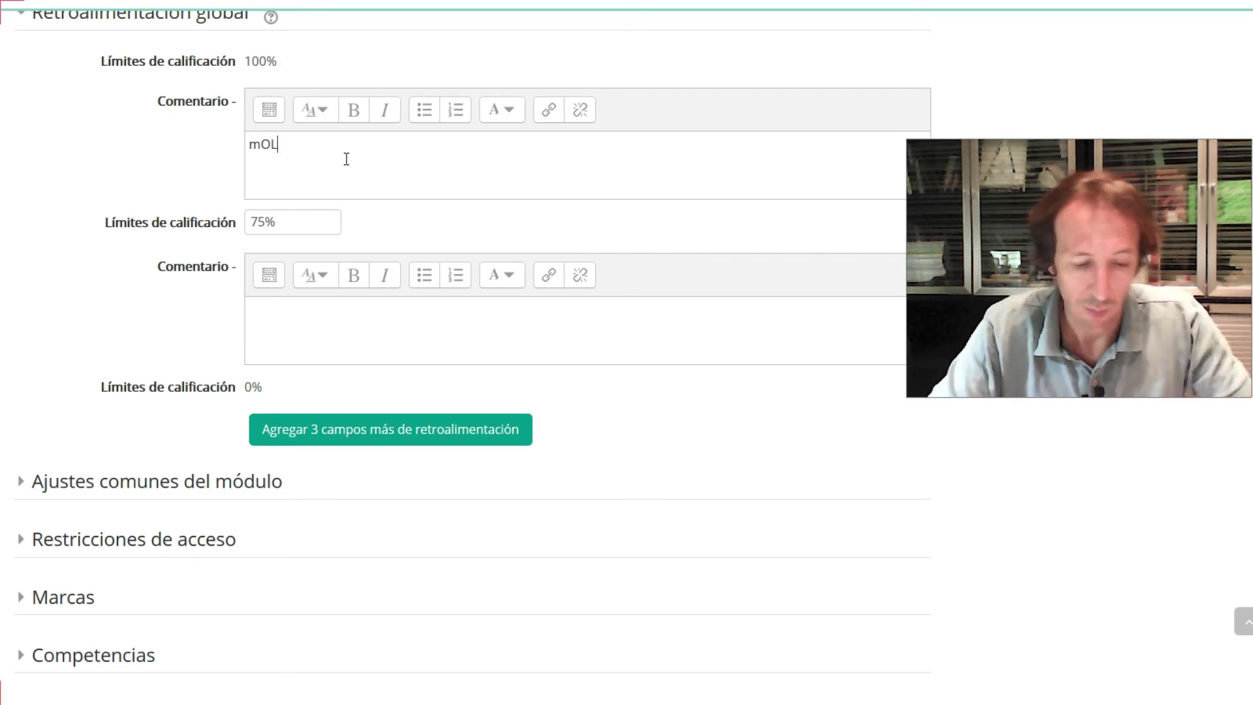
{"action": "type", "text": "T BON TREB"}
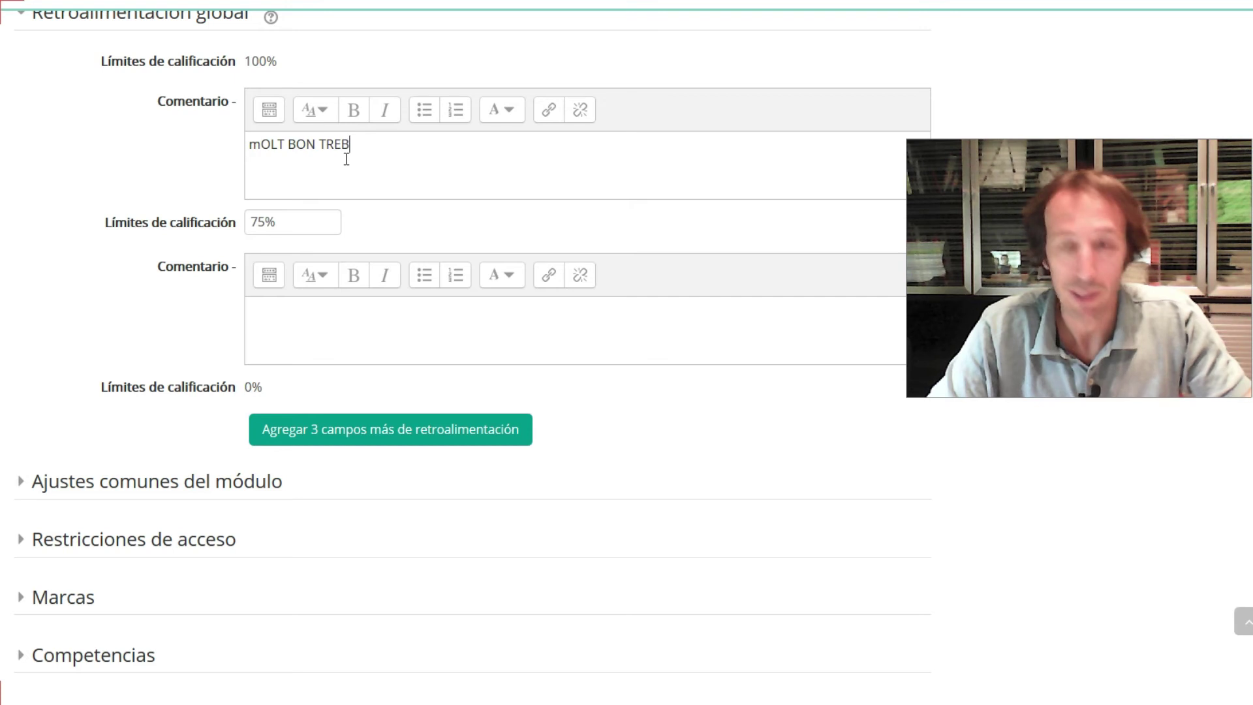
{"action": "type", "text": "ALL!!!"}
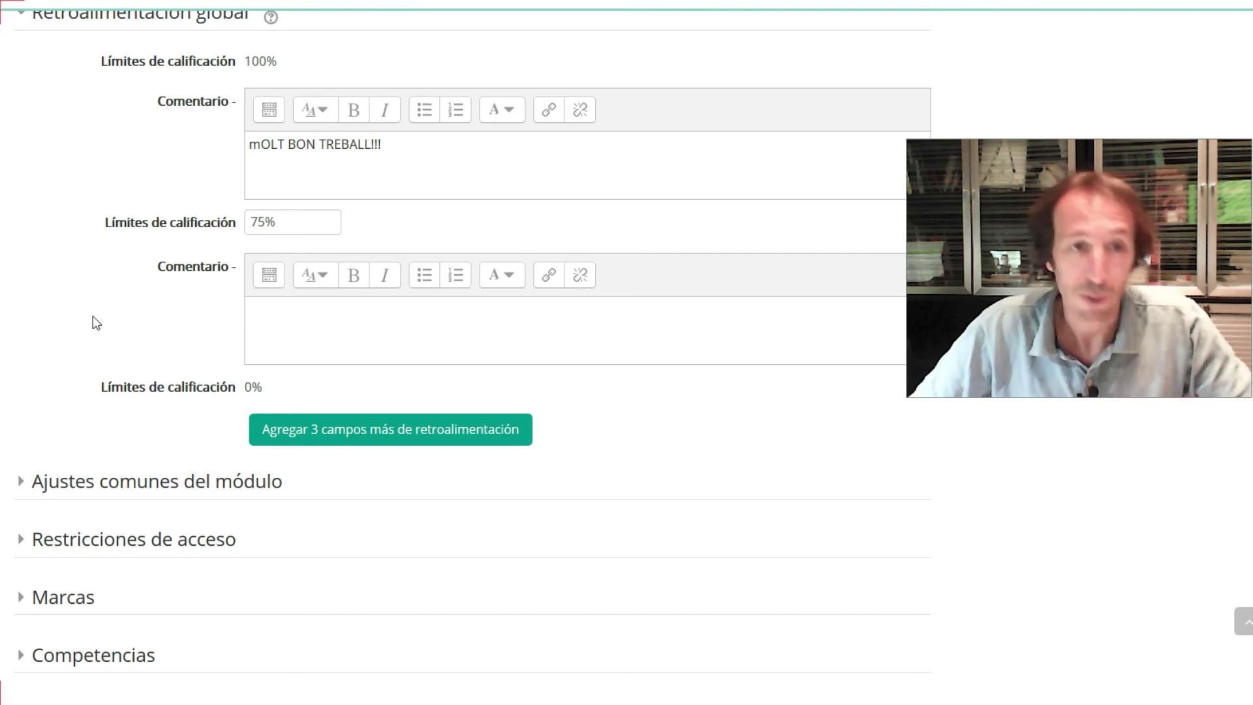
Step: Add 3 more feedback fields to the global feedback and set the grade boundary below 75% to 50%
{"action": "scroll", "coordinate": [250, 264], "scroll_direction": "down", "scroll_amount": 2}
{"action": "left_click", "coordinate": [307, 330]}
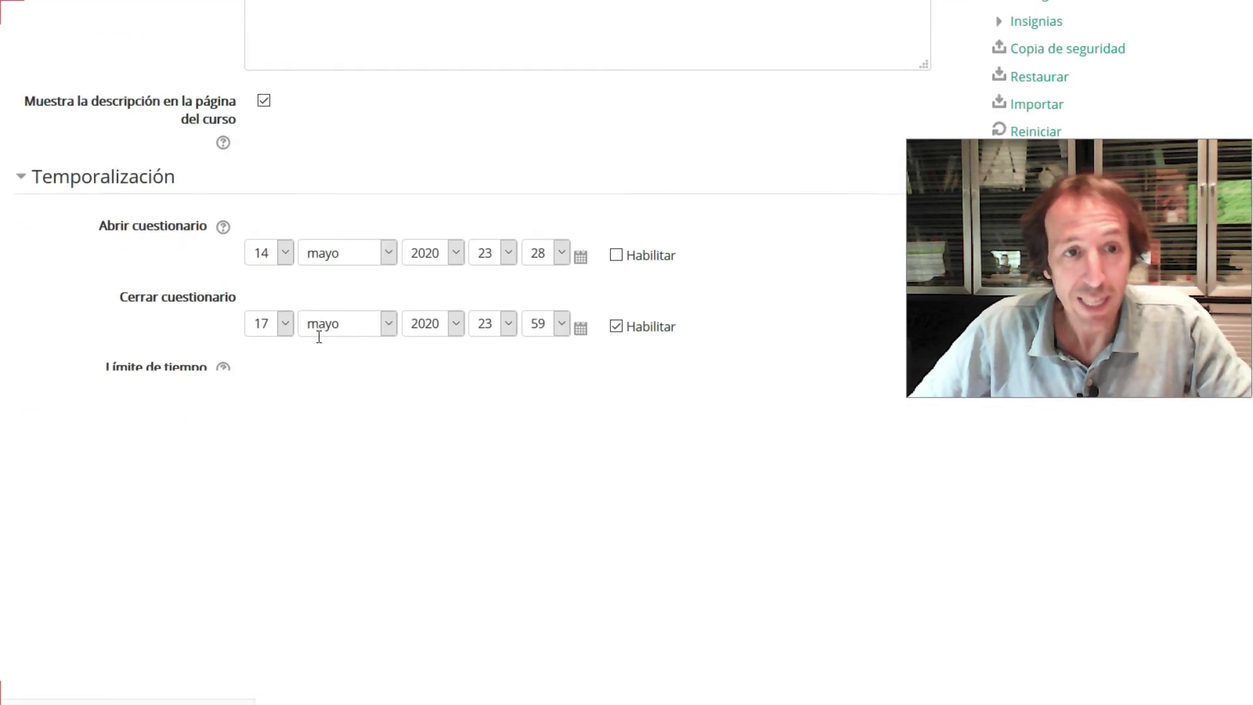
{"action": "scroll", "coordinate": [309, 302], "scroll_direction": "down", "scroll_amount": 20}
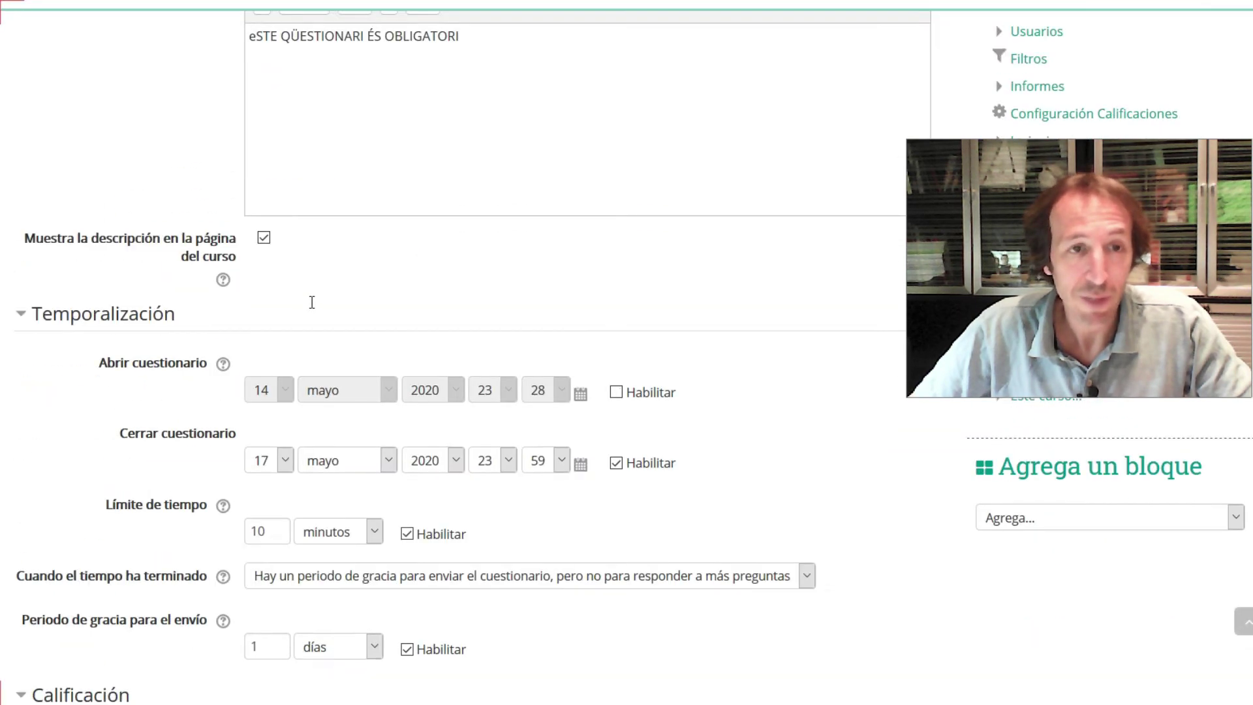
{"action": "scroll", "coordinate": [312, 307], "scroll_direction": "down", "scroll_amount": 5}
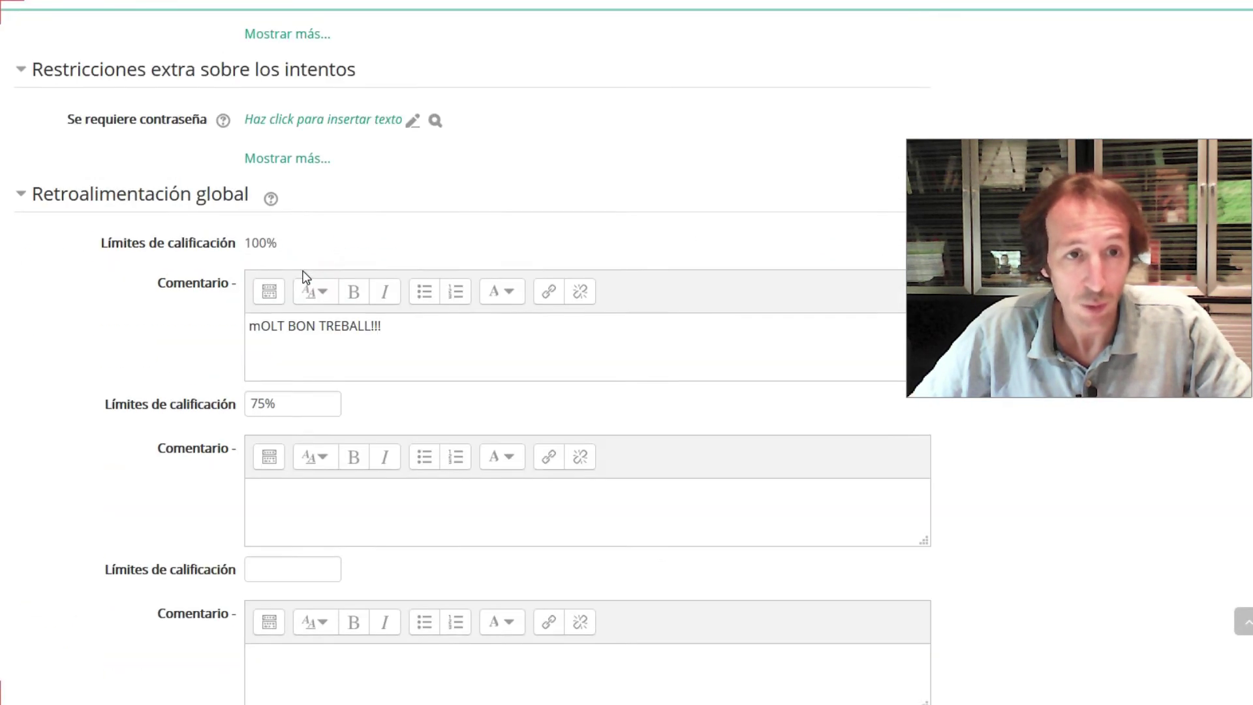
{"action": "left_click", "coordinate": [277, 384]}
{"action": "type", "text": "50%"}
Step: Enter "CONTINUA AIXÍ" as the feedback comment for grades between 75% and 50%
{"action": "left_click", "coordinate": [323, 321]}
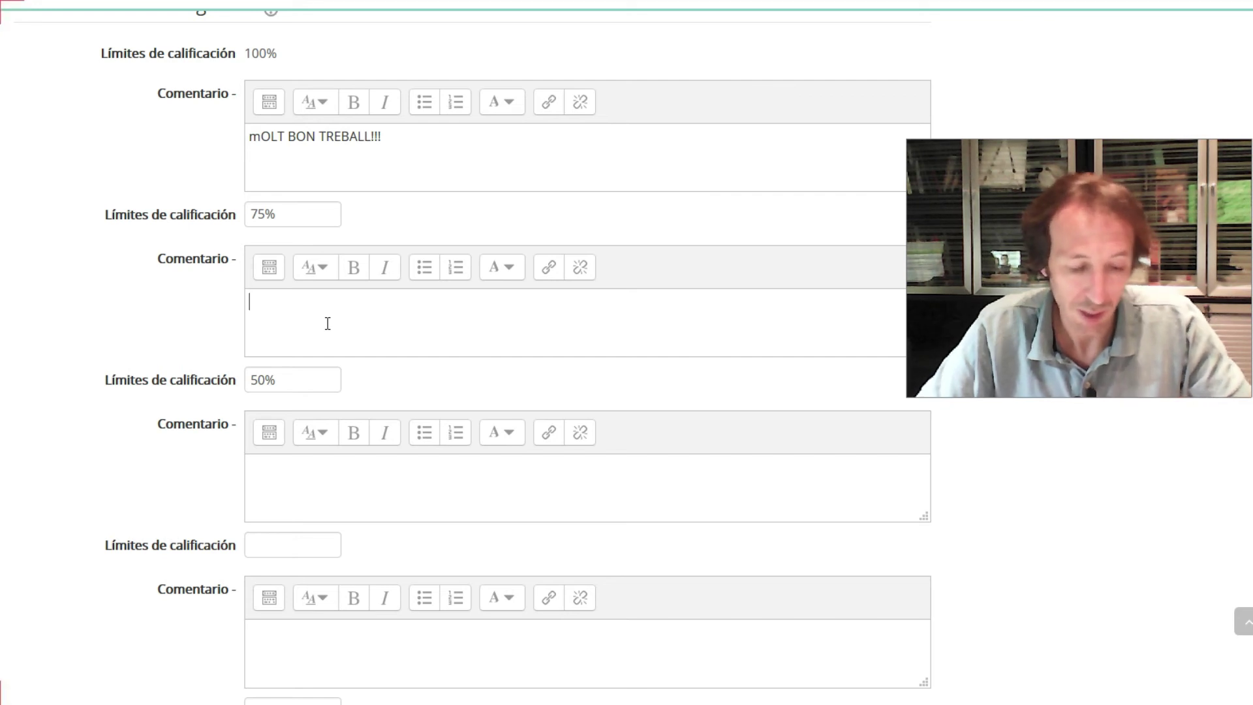
{"action": "type", "text": "CON"}
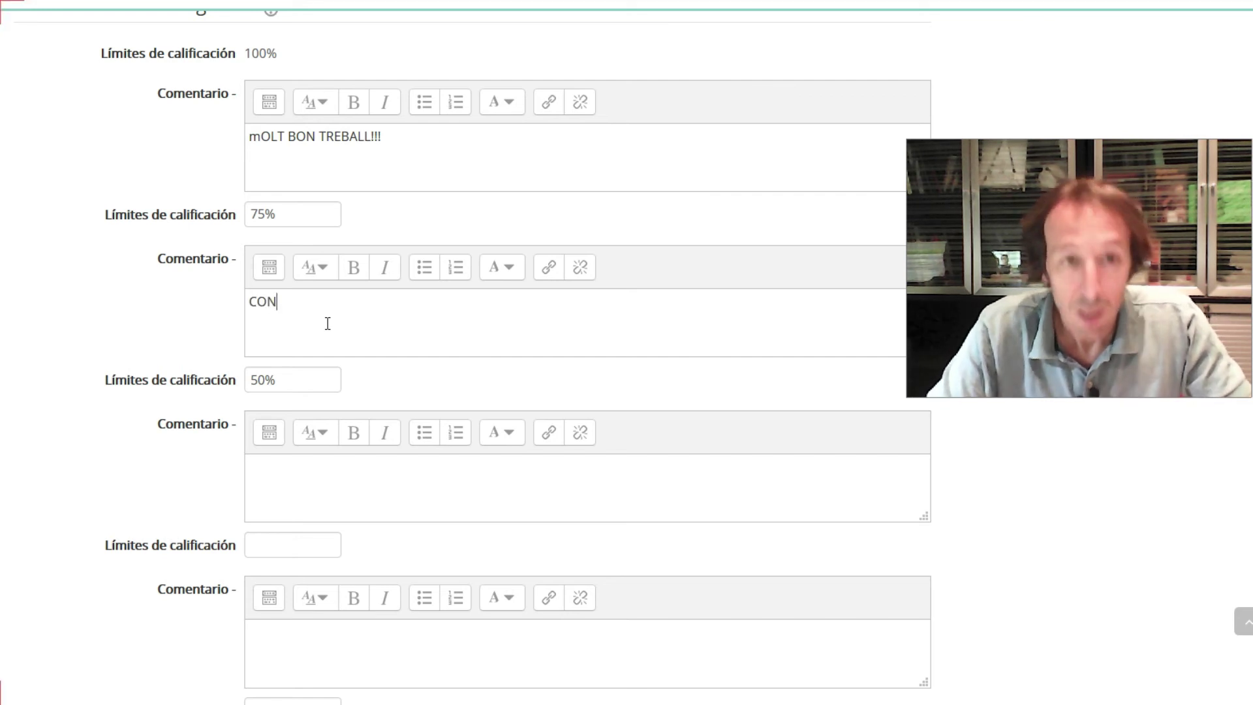
{"action": "type", "text": "TINUA AIXÍ"}
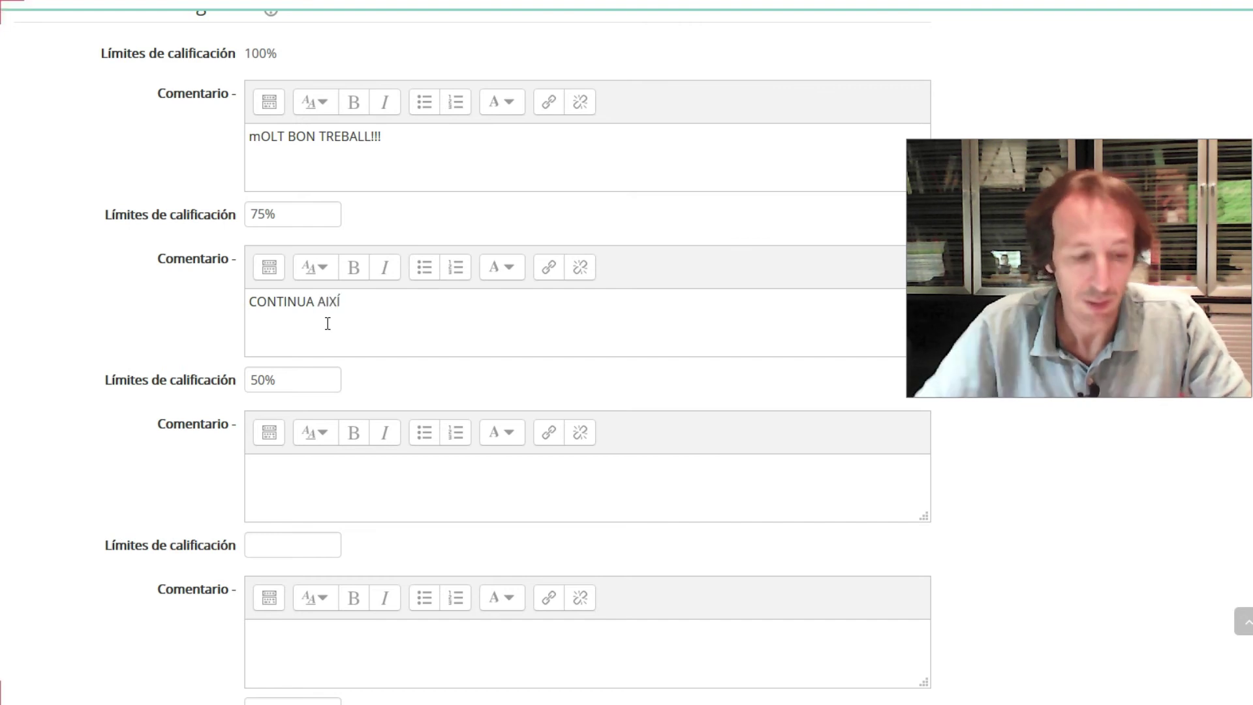
Step: Enter "Has de vindre a les meues classes de dubtes" as the feedback comment for grades below 50%
{"action": "scroll", "coordinate": [328, 323], "scroll_direction": "down", "scroll_amount": 2}
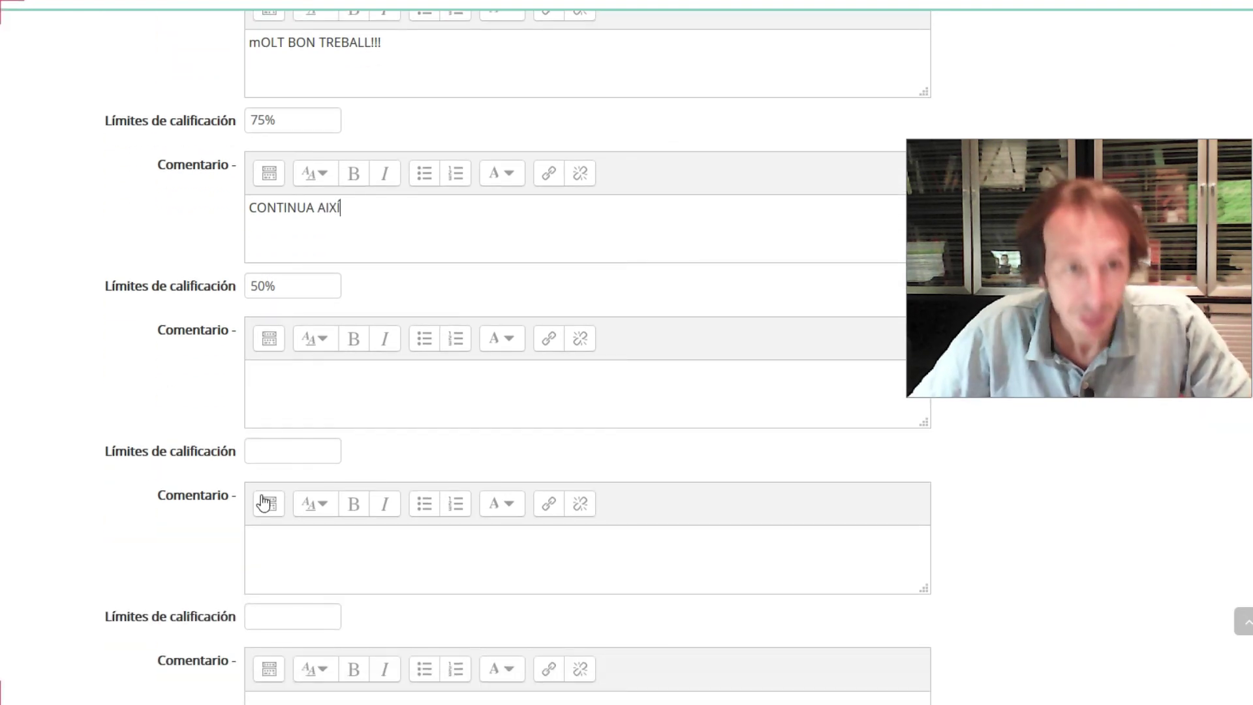
{"action": "scroll", "coordinate": [274, 424], "scroll_direction": "down", "scroll_amount": 1}
{"action": "scroll", "coordinate": [288, 520], "scroll_direction": "down", "scroll_amount": 3}
{"action": "left_click", "coordinate": [280, 540]}
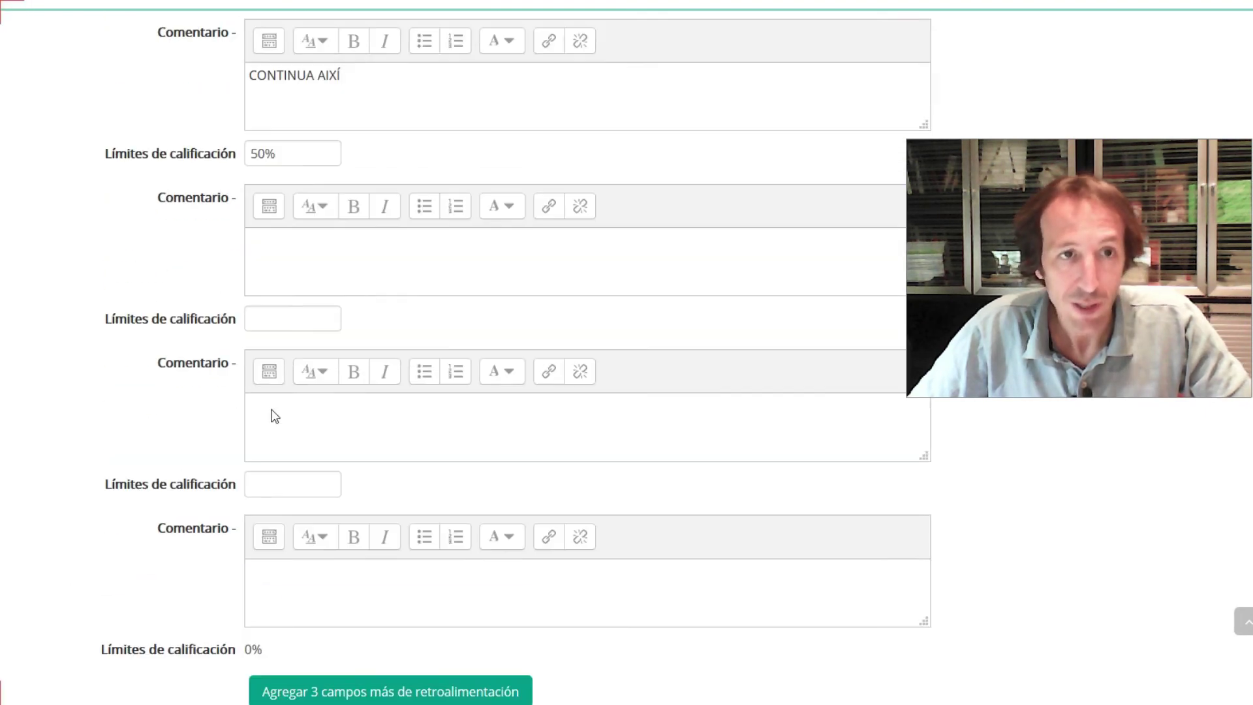
{"action": "left_click", "coordinate": [289, 396]}
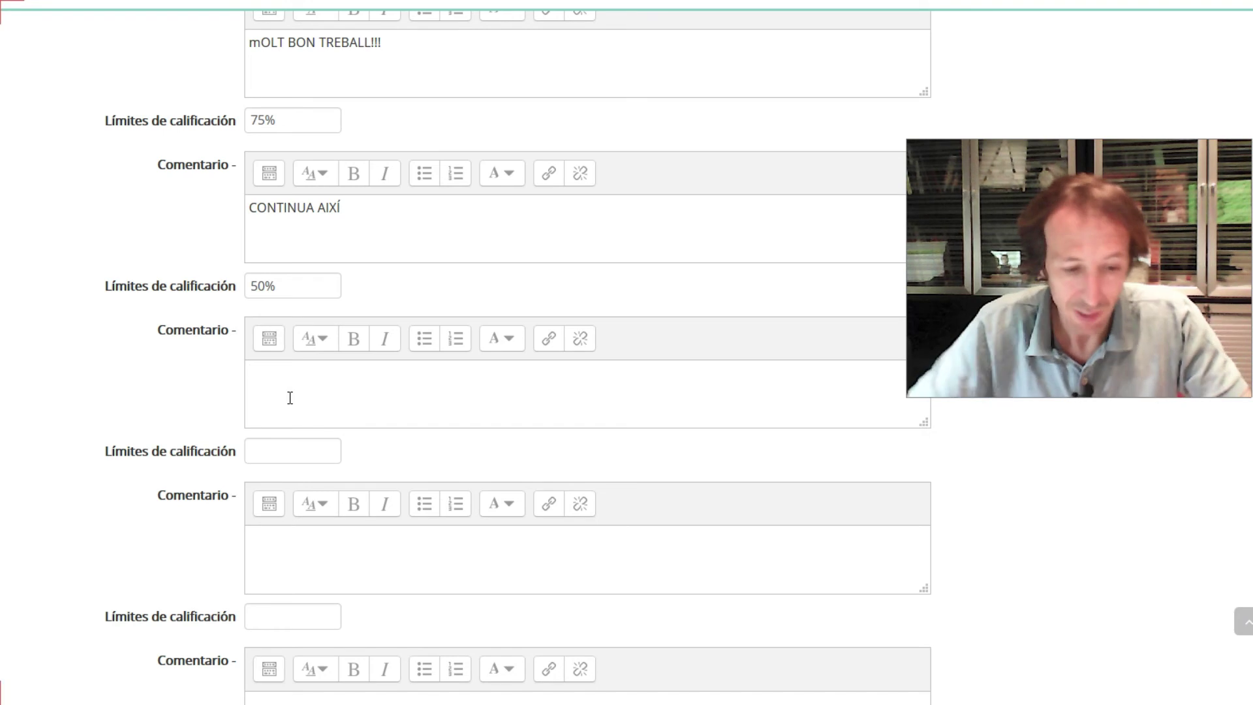
{"action": "type", "text": "Has d"}
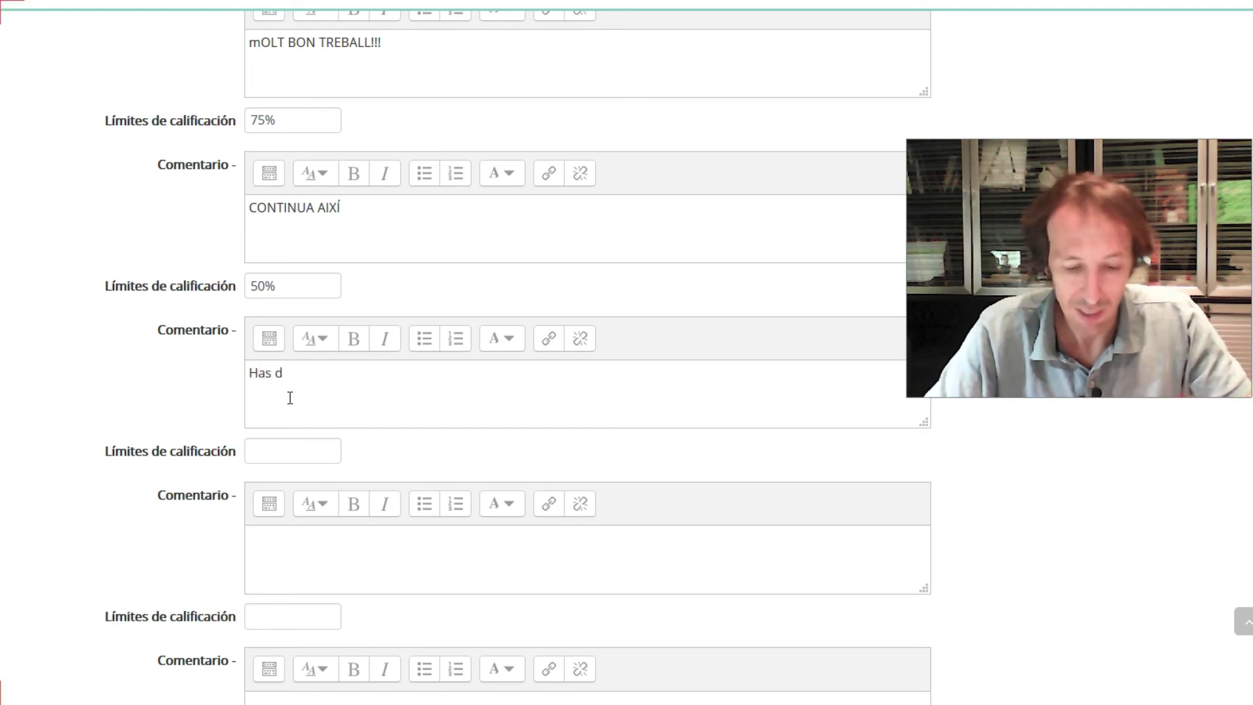
{"action": "type", "text": "e vindre"}
{"action": "key", "text": "BackSpace"}
{"action": "type", "text": "re a les mes"}
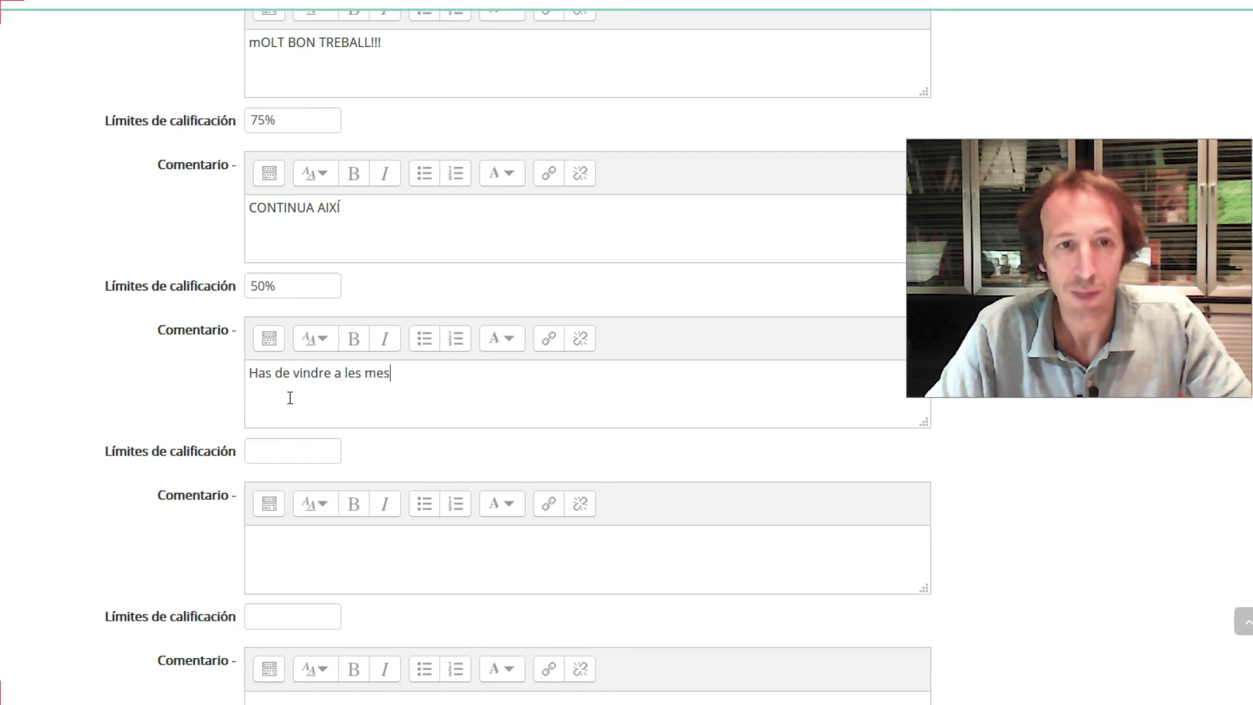
{"action": "key", "text": "BackSpace"}
{"action": "type", "text": "ues classes"}
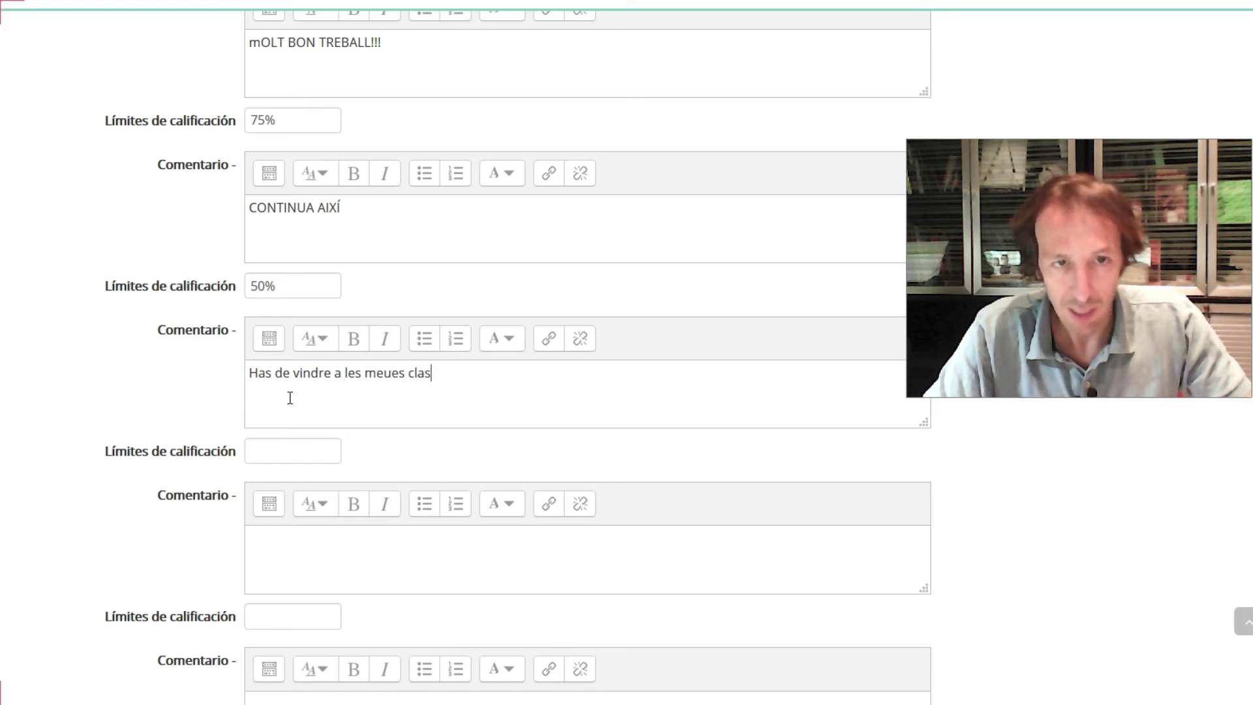
{"action": "type", "text": " de dubtes"}
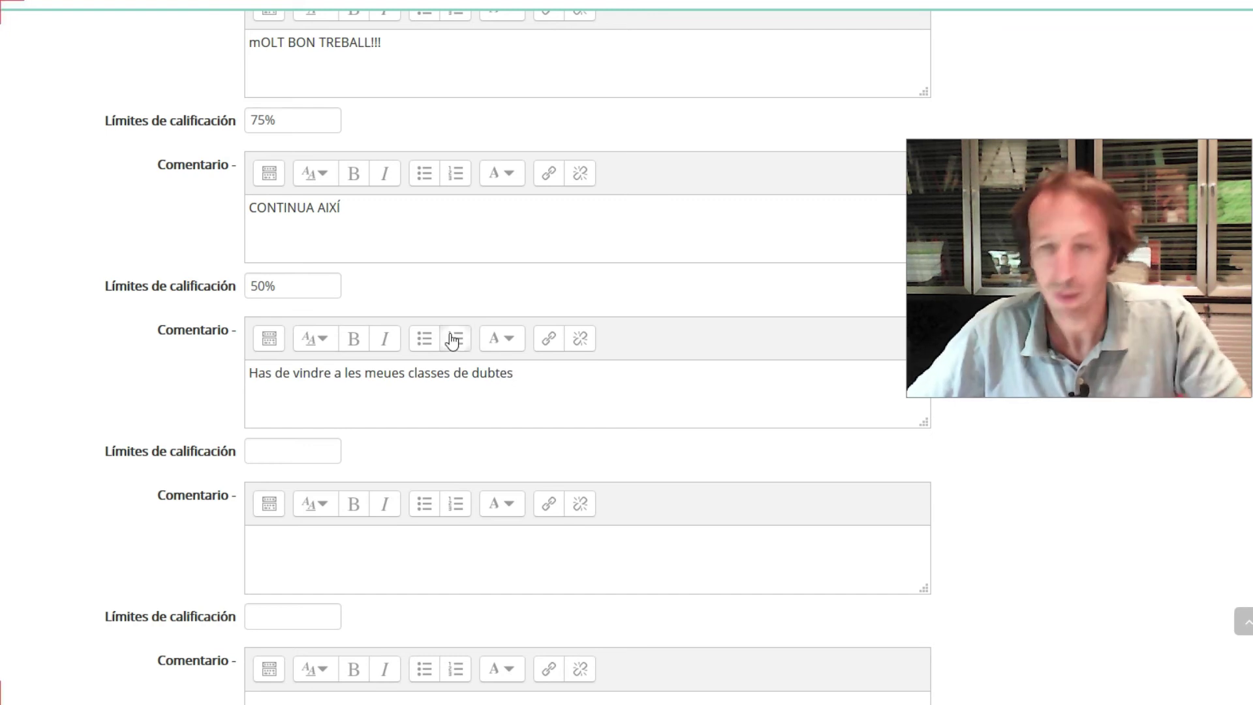
Step: Set the quiz's Disponibilidad to "Ocultar a los estudiantes" in the common module settings, and save the changes, returning to the course
{"action": "scroll", "coordinate": [444, 330], "scroll_direction": "down", "scroll_amount": 7}
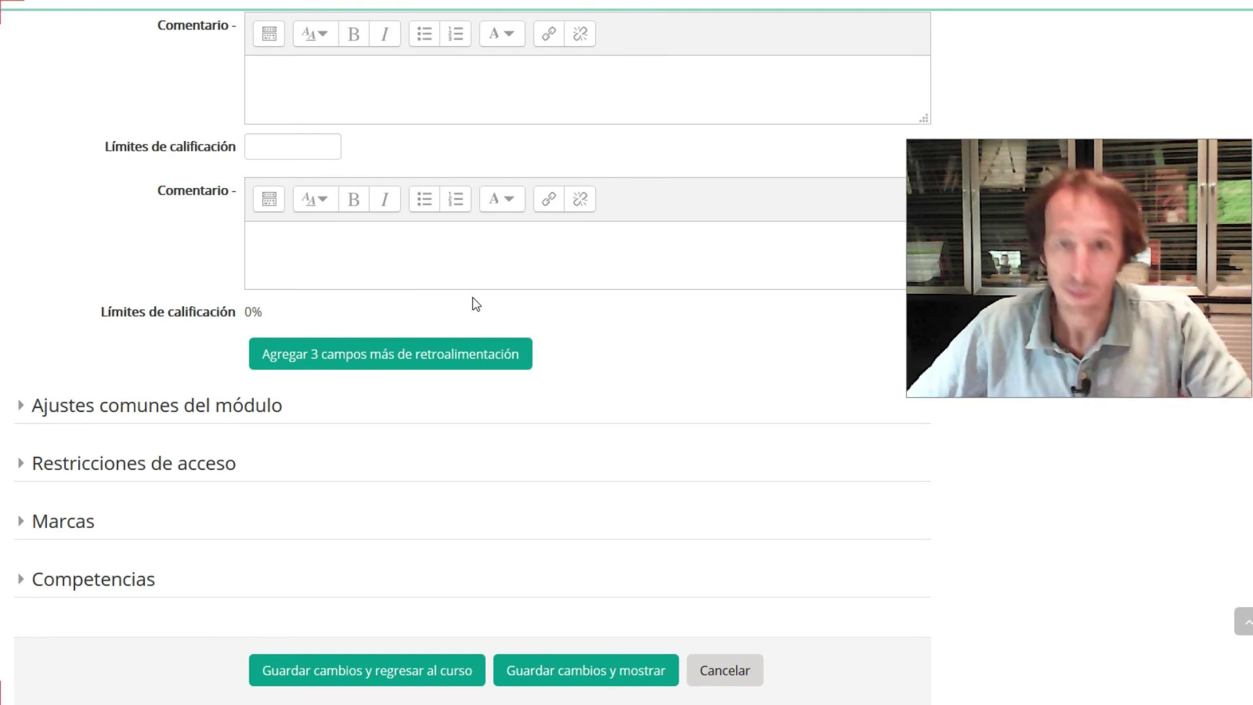
{"action": "scroll", "coordinate": [416, 305], "scroll_direction": "down", "scroll_amount": 3}
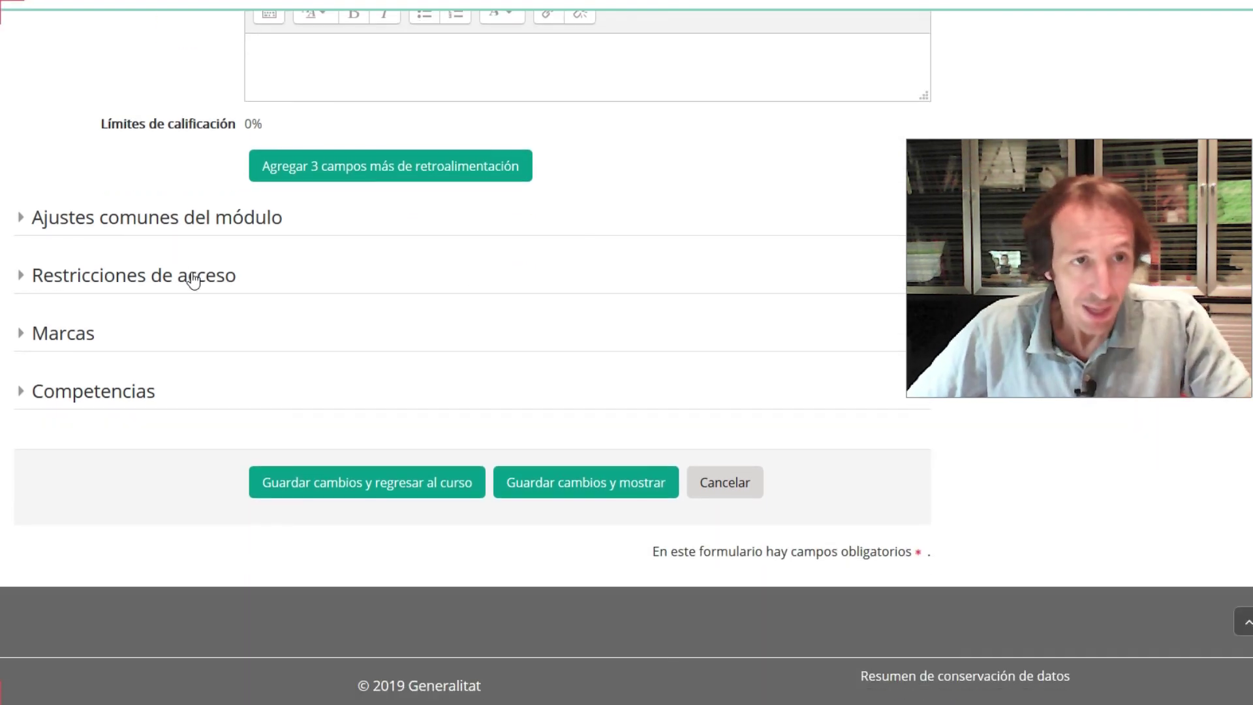
{"action": "left_click", "coordinate": [127, 225]}
{"action": "left_click", "coordinate": [354, 277]}
{"action": "left_click", "coordinate": [346, 309]}
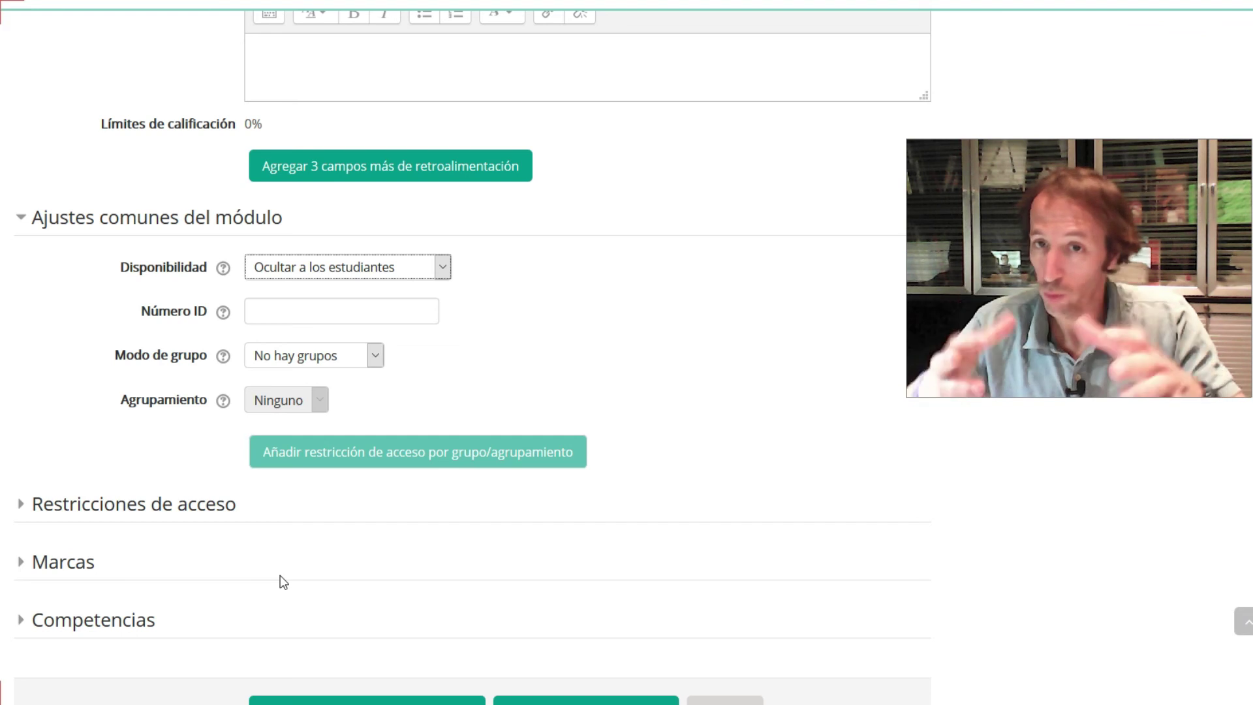
{"action": "scroll", "coordinate": [279, 579], "scroll_direction": "down", "scroll_amount": 3}
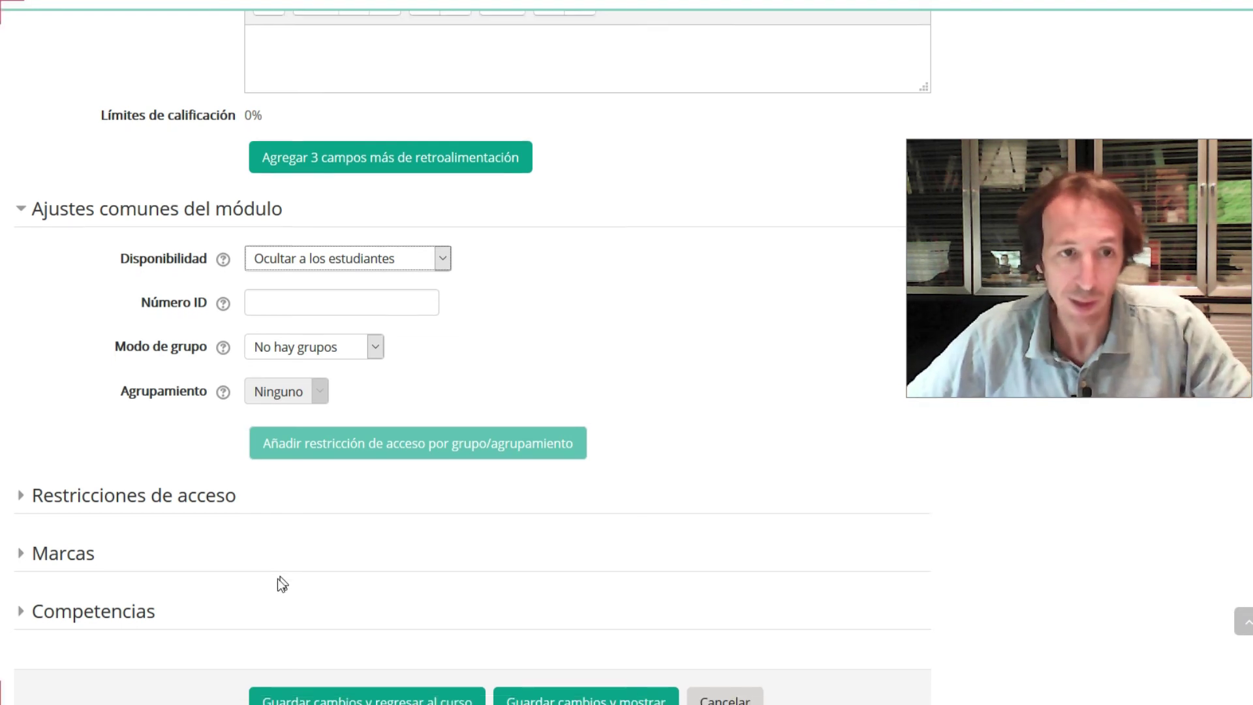
{"action": "left_click", "coordinate": [328, 535]}
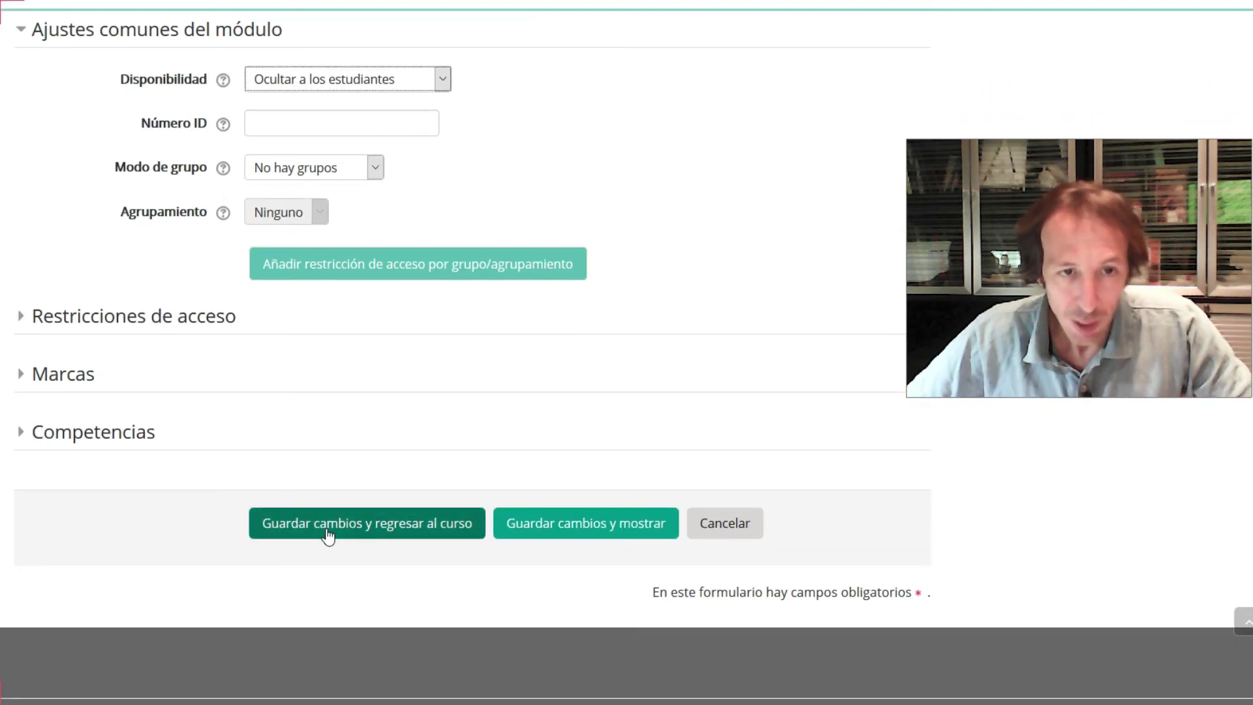
Step: Save the quiz settings, return to the course, and indent the qÜESTIONARI entry one level to the right in U7 EQUACIONS
{"action": "left_click", "coordinate": [328, 535]}
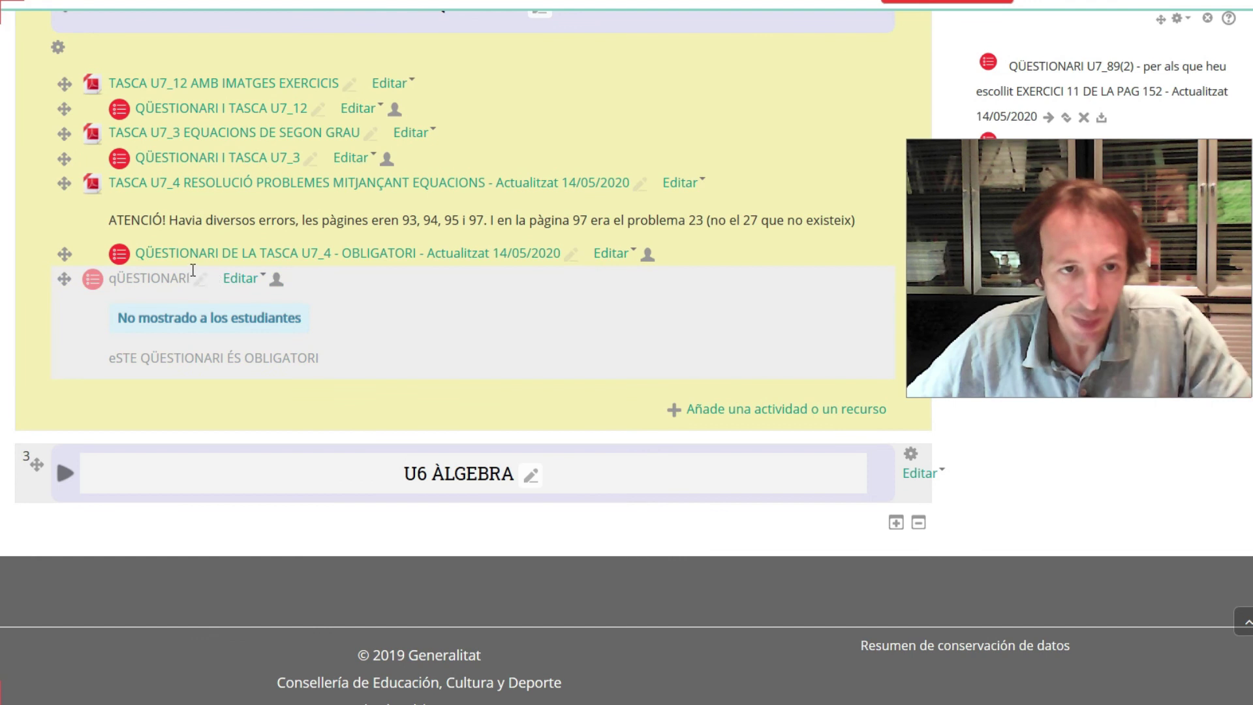
{"action": "left_click", "coordinate": [240, 278]}
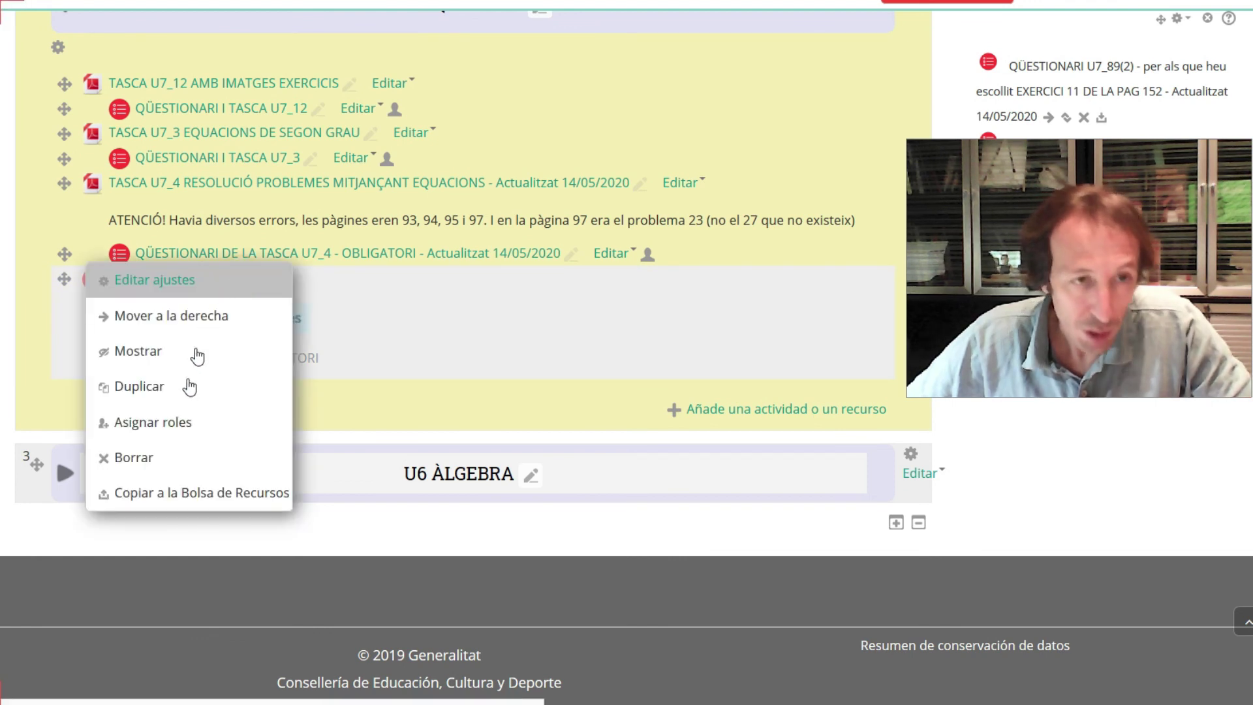
{"action": "left_click", "coordinate": [202, 319]}
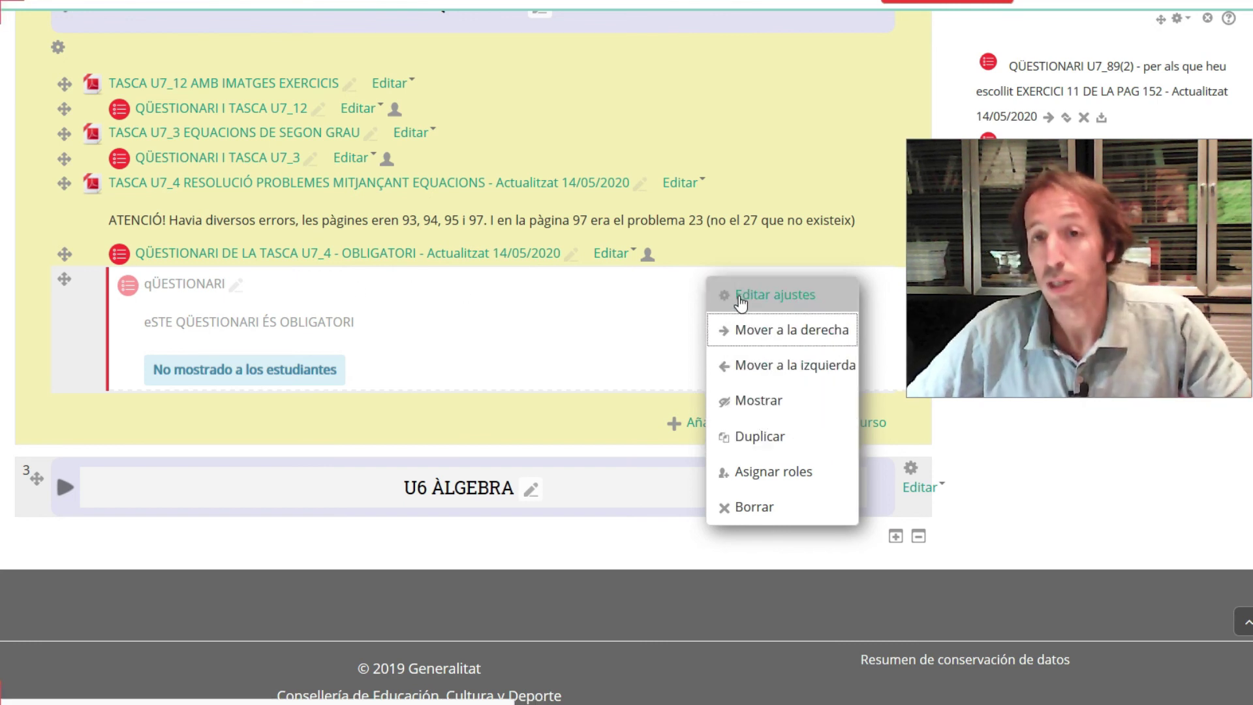
Step: Open the settings of the qÜESTIONARI quiz to review its general section and collapsed categories, and return to the course page
{"action": "left_click", "coordinate": [786, 297]}
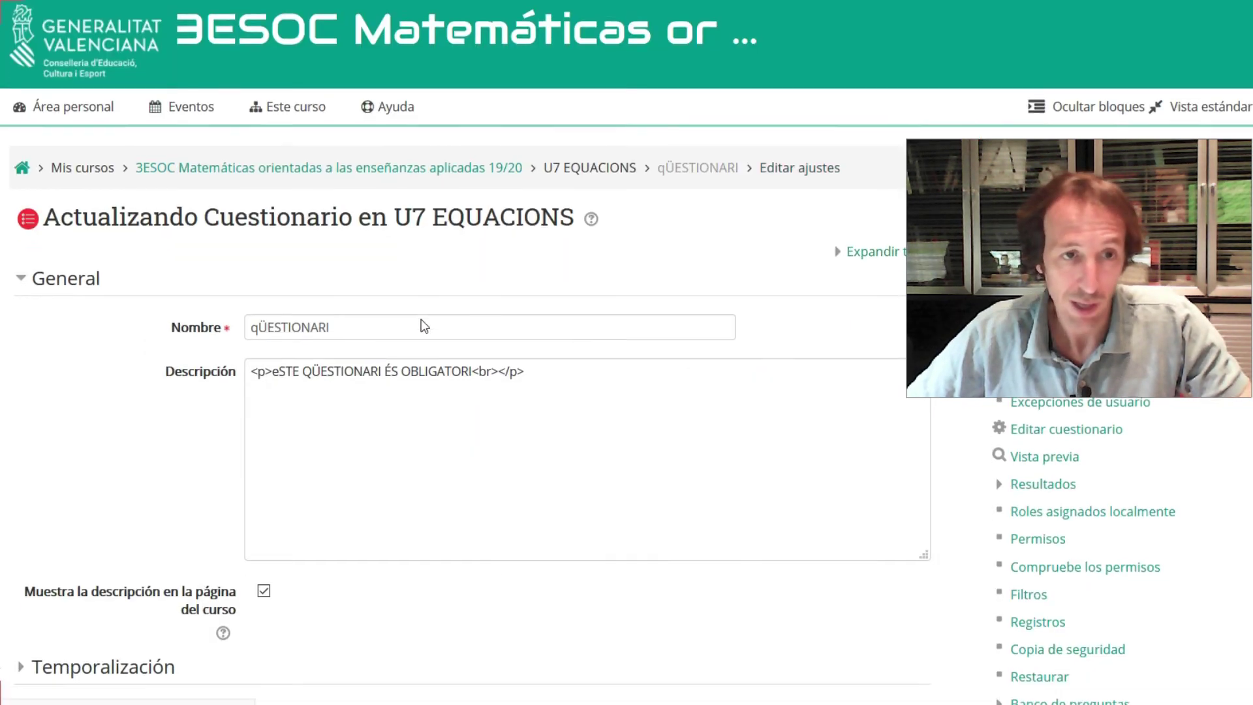
{"action": "scroll", "coordinate": [285, 322], "scroll_direction": "down", "scroll_amount": 4}
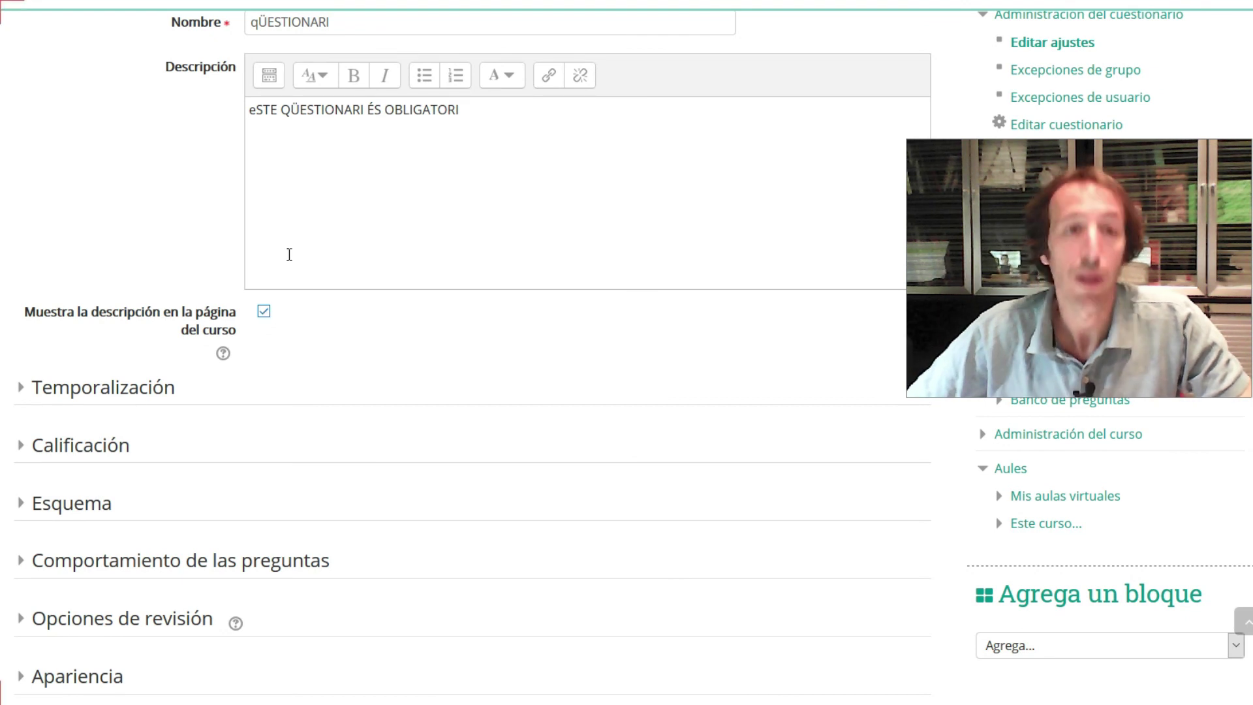
{"action": "scroll", "coordinate": [413, 236], "scroll_direction": "up", "scroll_amount": 5}
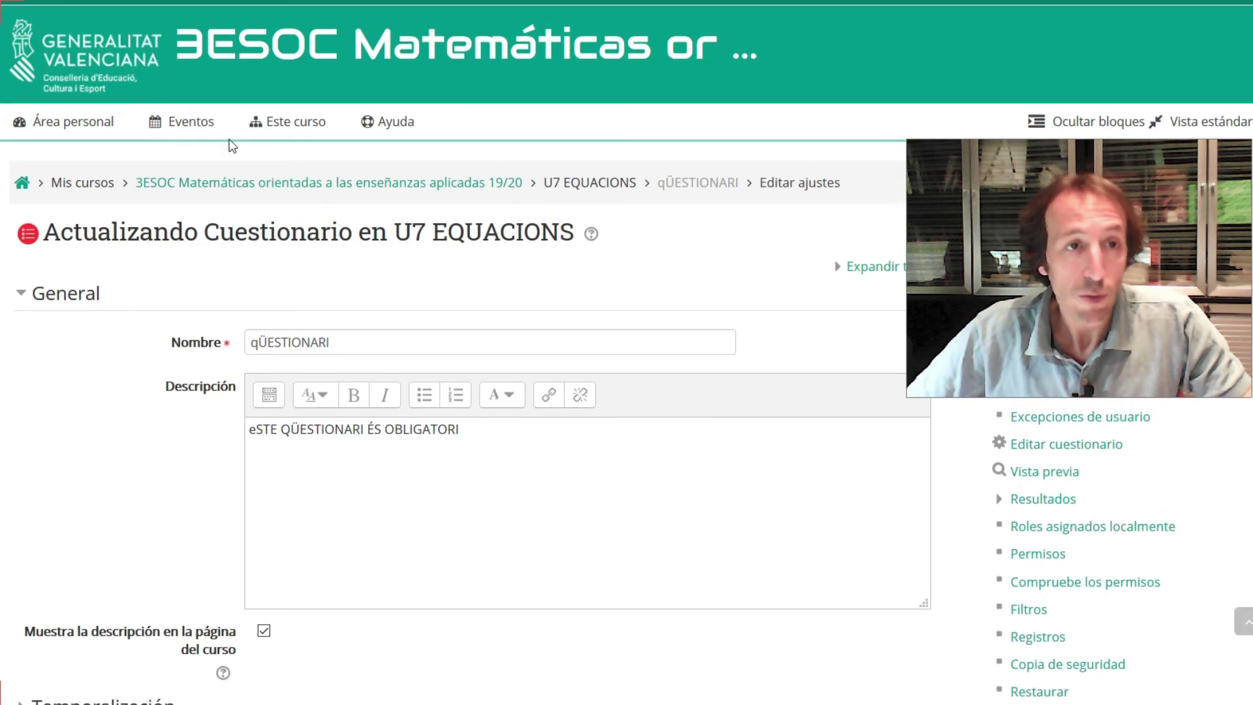
{"action": "left_click", "coordinate": [204, 184]}
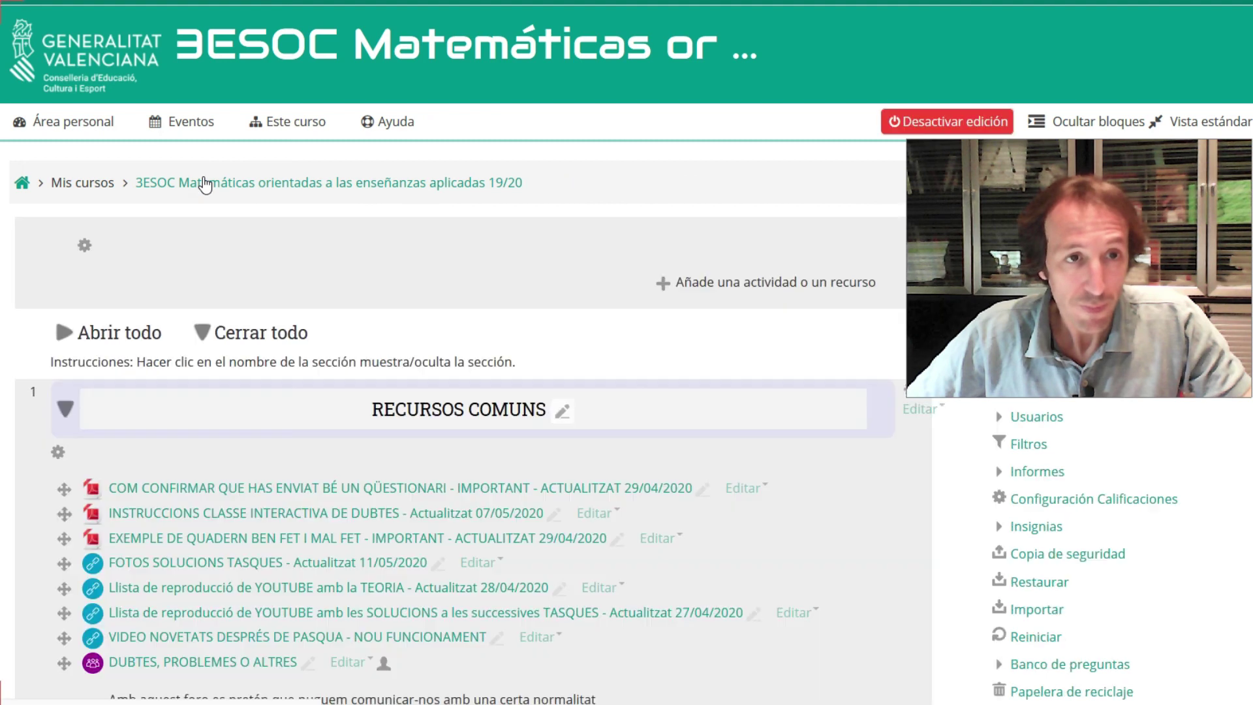
Step: Open the hidden qÜESTIONARI quiz from the U7 EQUACIONS section of the course
{"action": "scroll", "coordinate": [209, 201], "scroll_direction": "down", "scroll_amount": 1}
{"action": "scroll", "coordinate": [209, 201], "scroll_direction": "down", "scroll_amount": 10}
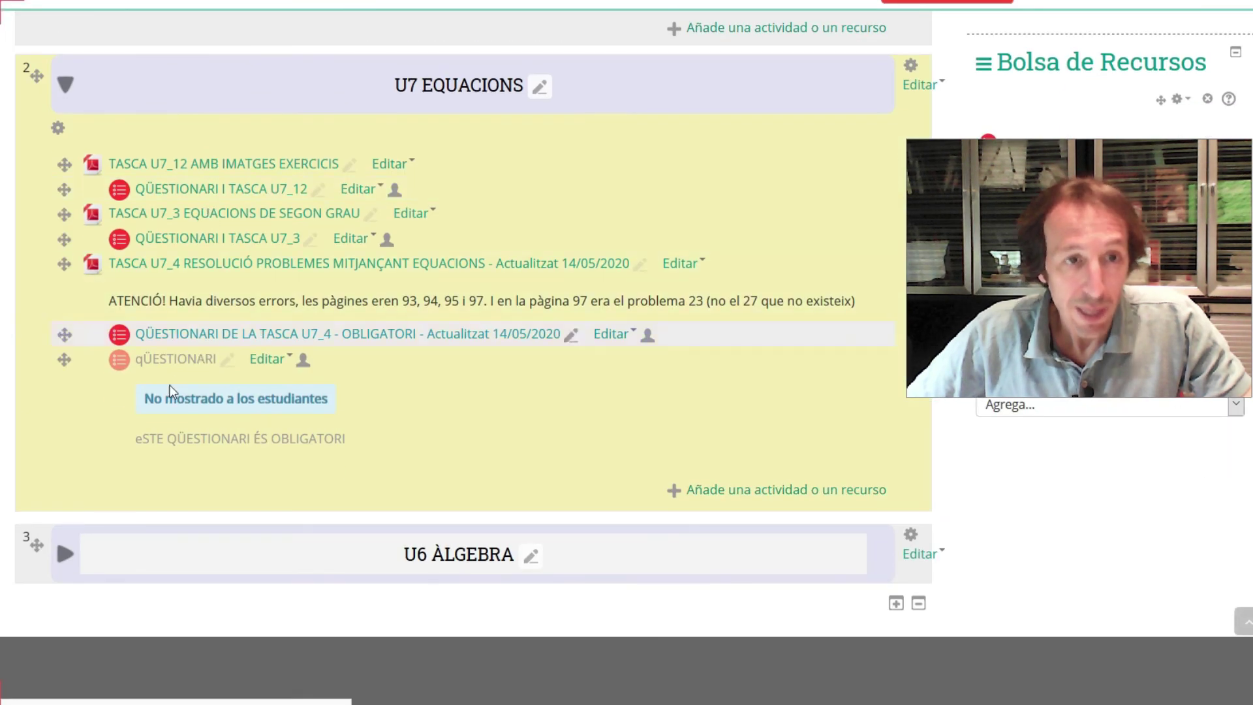
{"action": "left_click", "coordinate": [167, 358]}
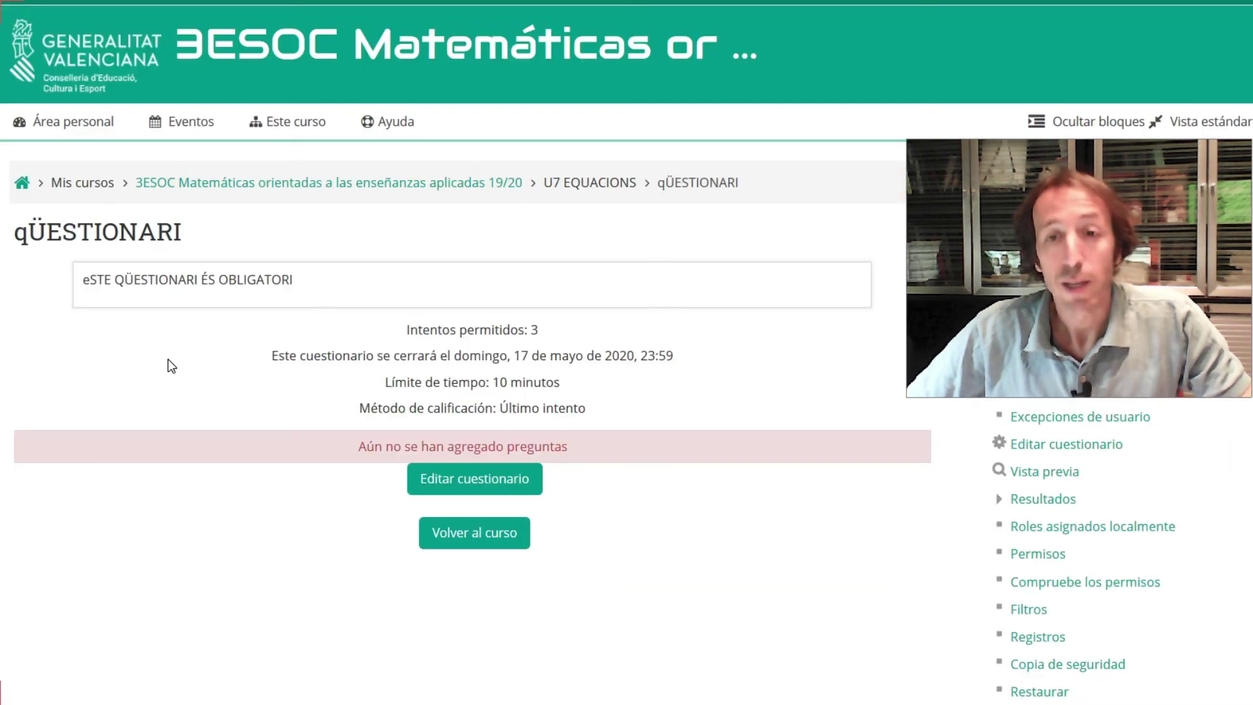